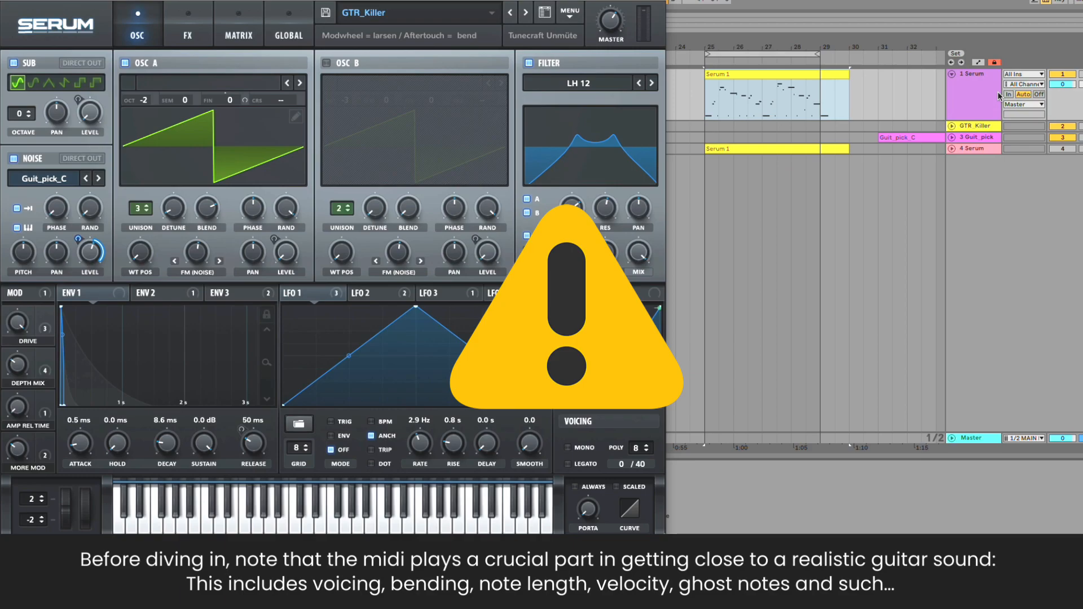
Step: Open the MIDI clip on the 4 Serum track in the note editor and play it back
{"action": "left_click", "coordinate": [999, 96]}
{"action": "key", "text": "super+l"}
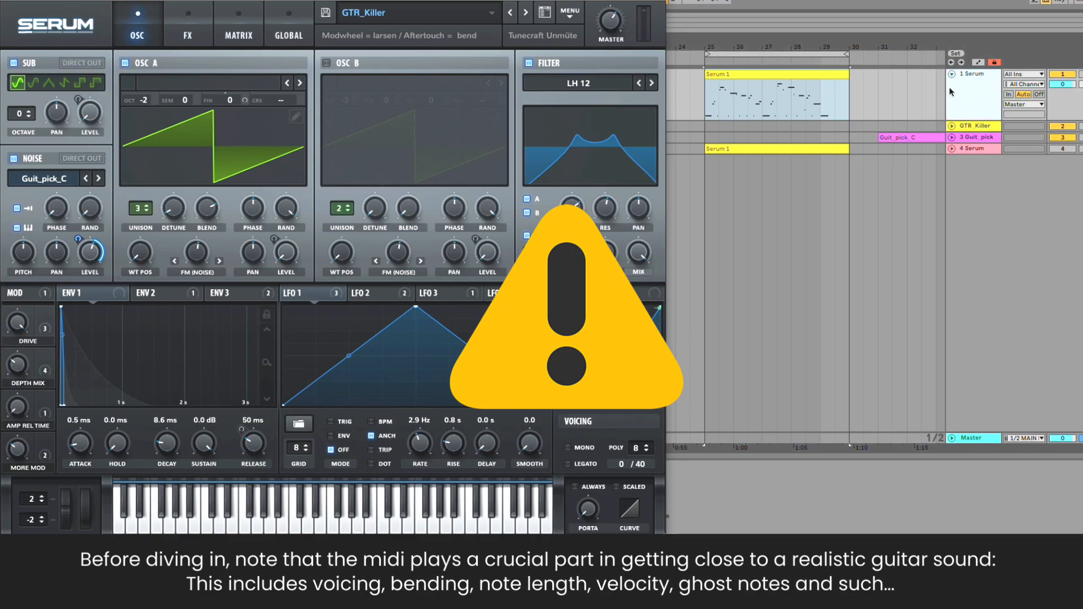
{"action": "left_click", "coordinate": [882, 90]}
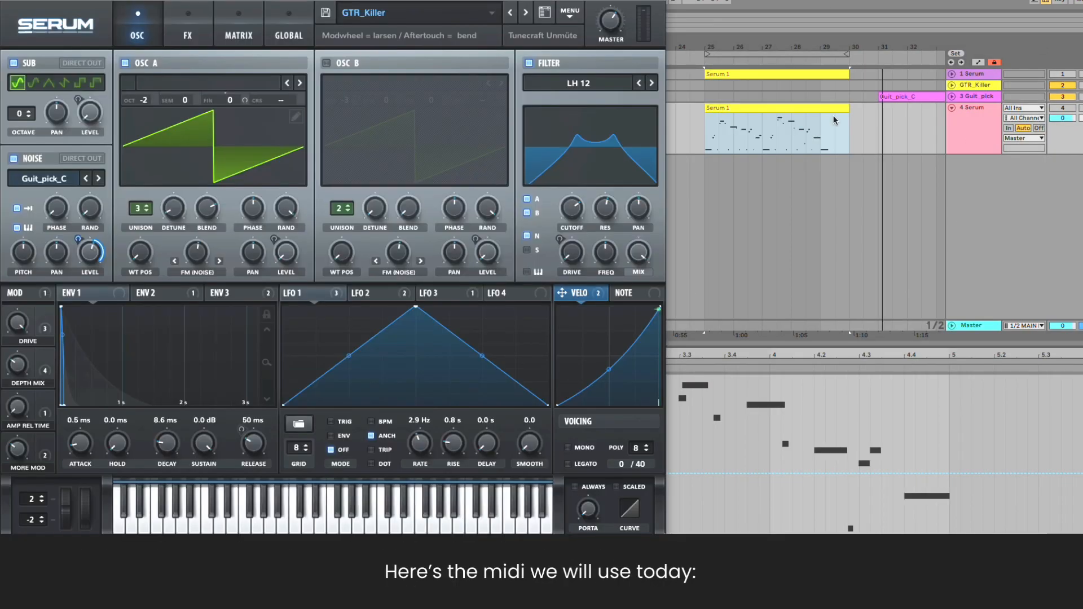
{"action": "left_click", "coordinate": [828, 109]}
{"action": "key", "text": "space"}
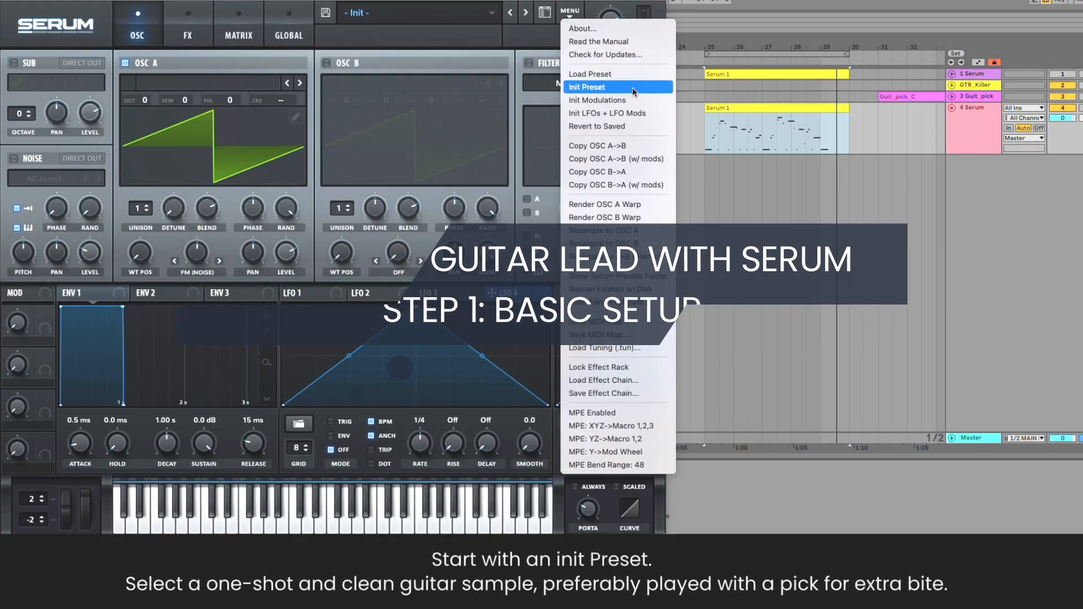
Step: Reset Serum to the Init preset, and unfold the Guit_pick track to show and select its sample clip
{"action": "left_click", "coordinate": [674, 88]}
{"action": "left_click", "coordinate": [951, 97]}
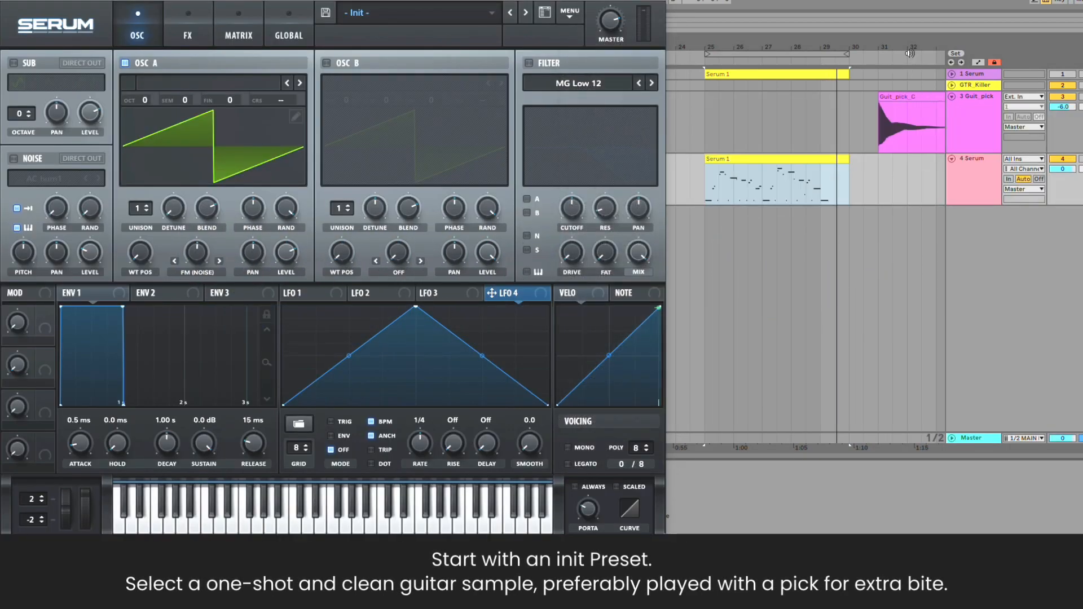
{"action": "left_click_drag", "start_coordinate": [913, 49], "coordinate": [807, 55]}
{"action": "left_click", "coordinate": [806, 96]}
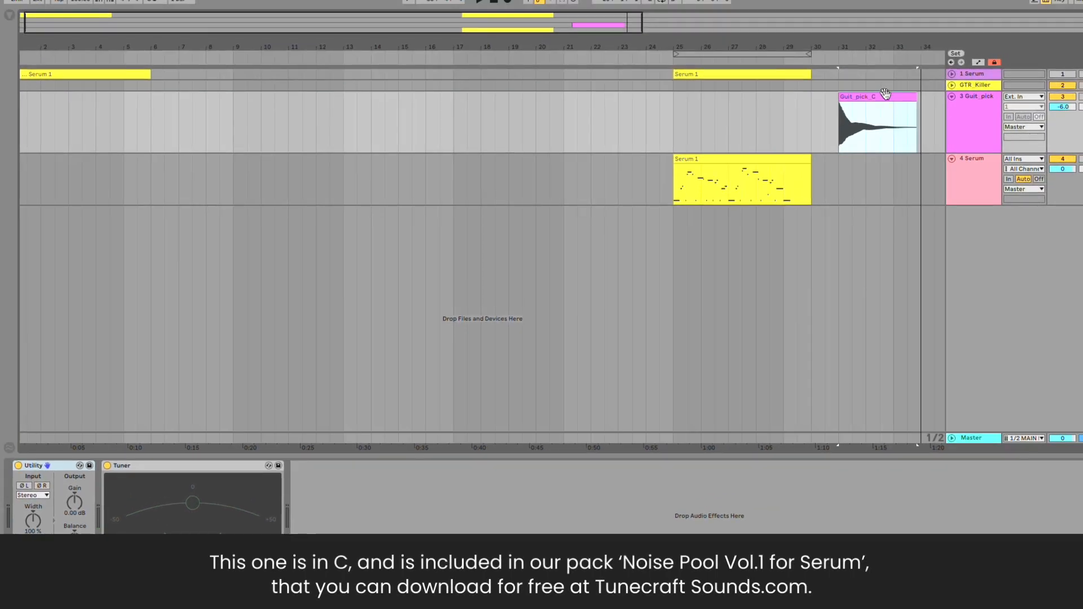
Step: Reopen Serum from the 4 Serum track and load the Guit_pick_C clip into its noise oscillator
{"action": "left_click", "coordinate": [1016, 112]}
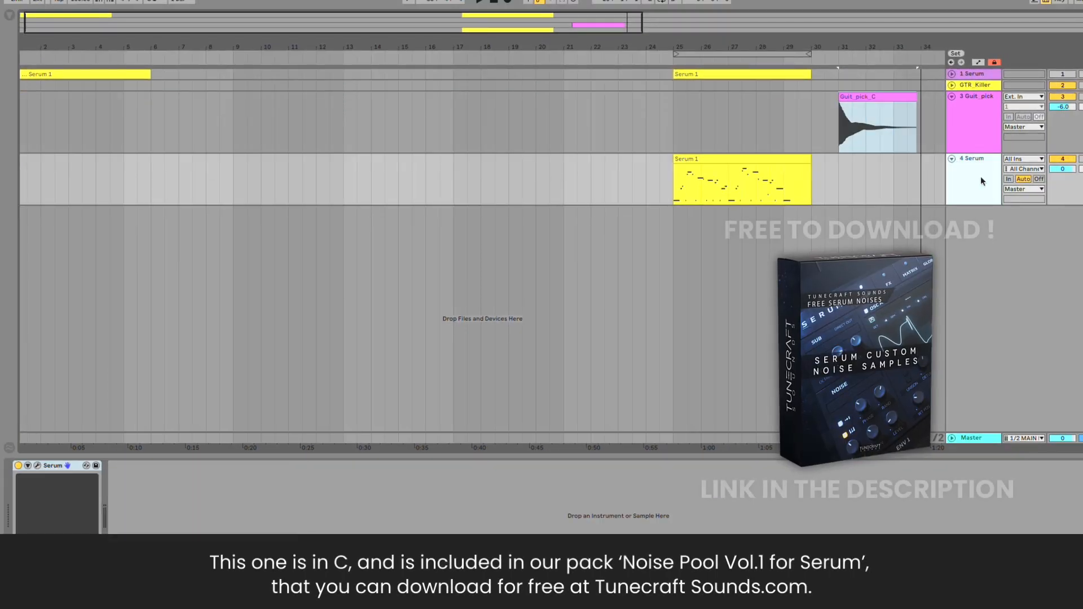
{"action": "left_click", "coordinate": [38, 466]}
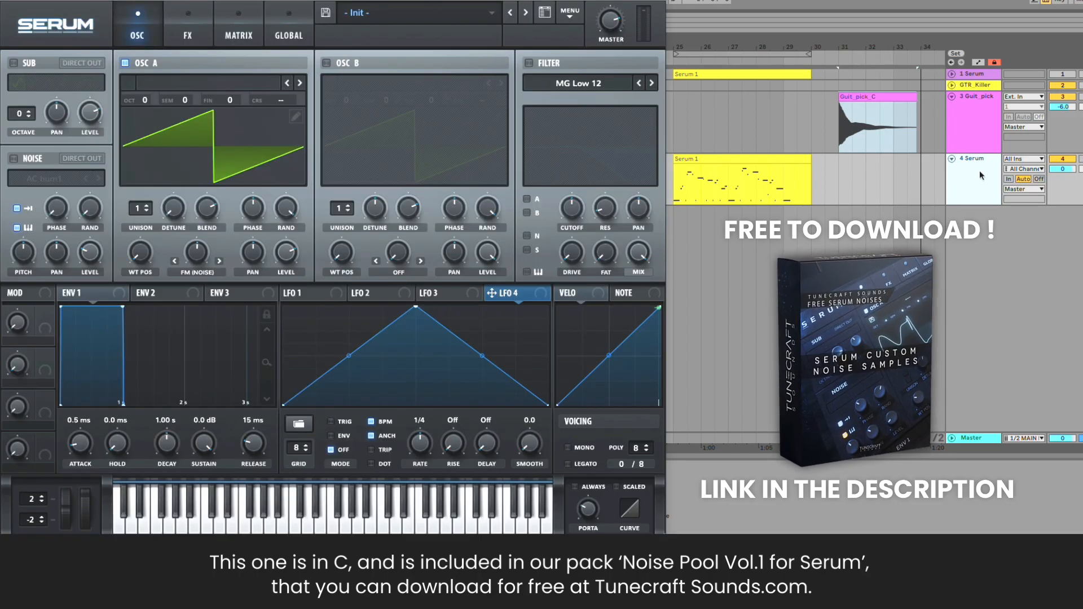
{"action": "left_click", "coordinate": [904, 101]}
{"action": "left_click_drag", "start_coordinate": [904, 100], "coordinate": [15, 164]}
{"action": "left_click_drag", "start_coordinate": [880, 97], "coordinate": [45, 179]}
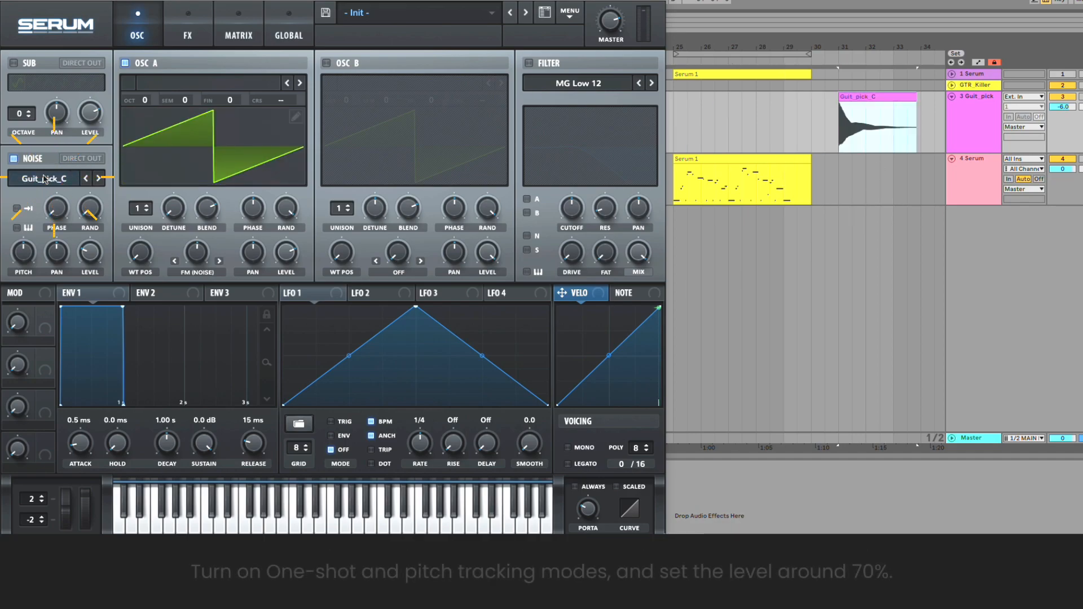
Step: Turn on one-shot and pitch tracking for the noise oscillator and raise its level to about 70%
{"action": "left_click", "coordinate": [26, 209]}
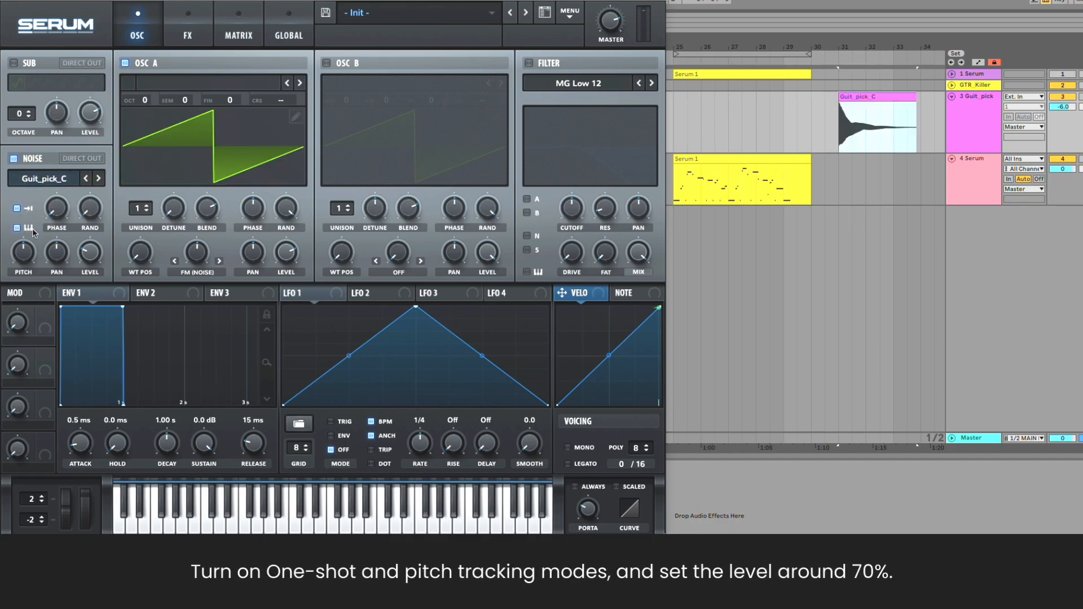
{"action": "left_click_drag", "start_coordinate": [90, 252], "coordinate": [90, 240]}
Step: Enable the filter with the LH 12 type and route the noise oscillator through it
{"action": "left_click", "coordinate": [544, 65]}
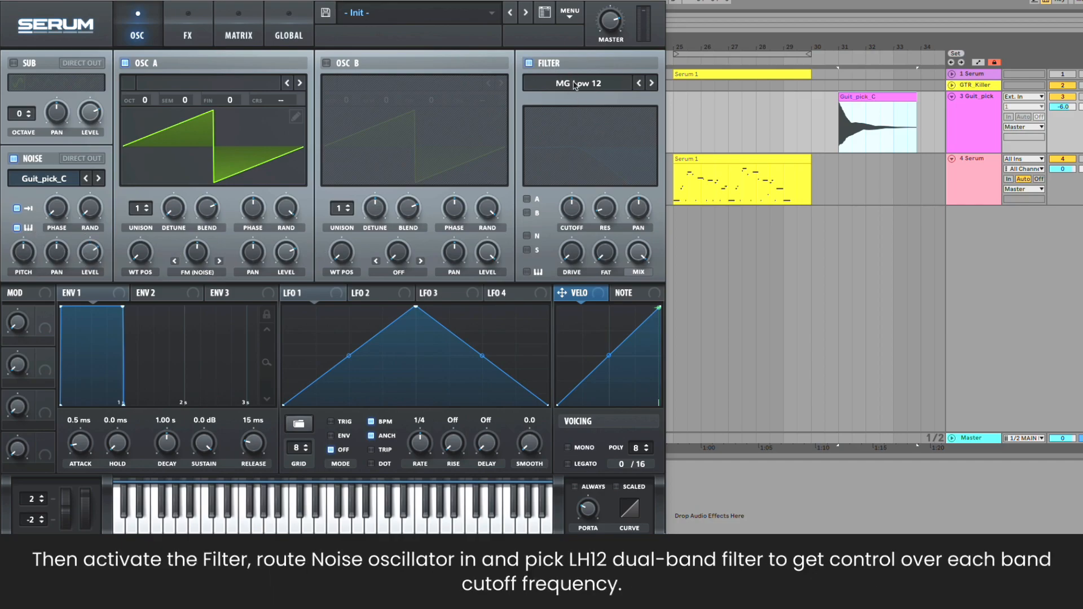
{"action": "left_click", "coordinate": [574, 85]}
{"action": "mouse_move", "coordinate": [599, 107]}
{"action": "left_click", "coordinate": [659, 122]}
{"action": "left_click", "coordinate": [527, 236]}
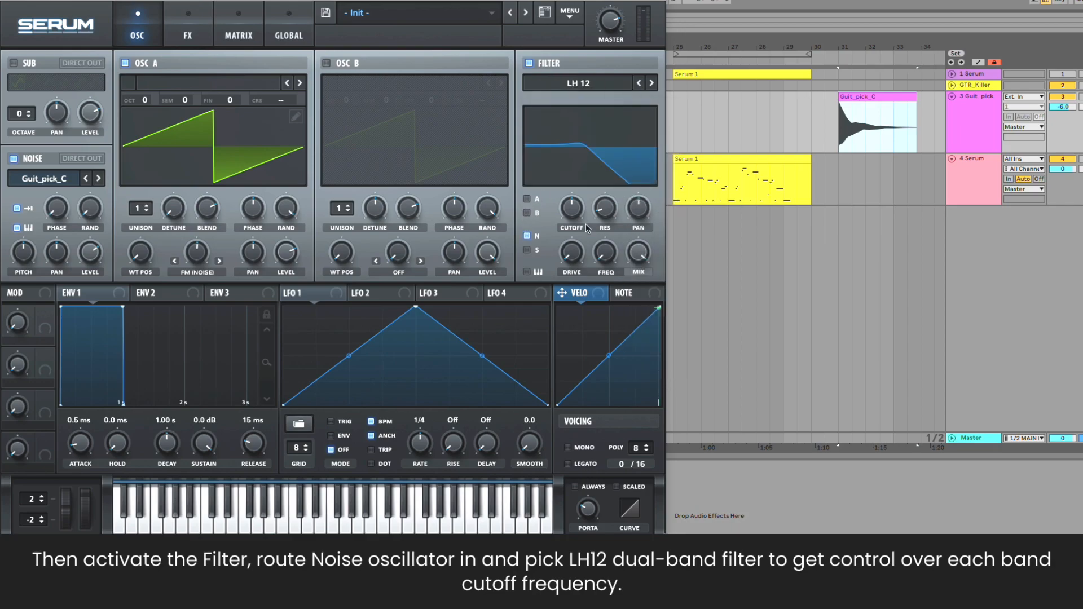
Step: Set the filter cutoff to 2000 Hz, its Freq parameter to 50% and its resonance to about 61%
{"action": "double_click", "coordinate": [576, 209]}
{"action": "type", "text": "2"}
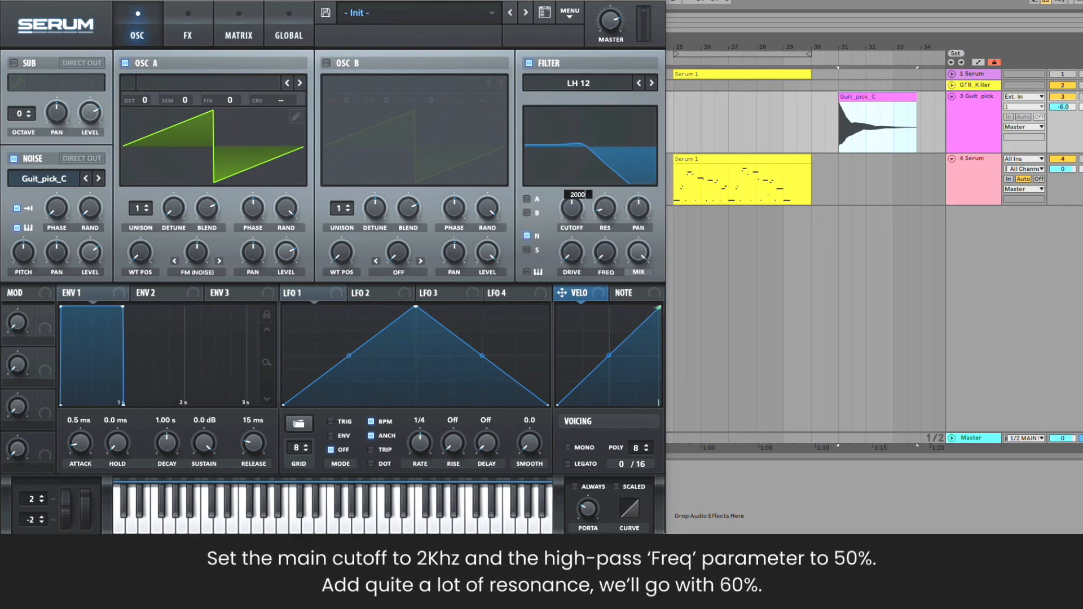
{"action": "type", "text": "000"}
{"action": "key", "text": "Return"}
{"action": "double_click", "coordinate": [604, 255]}
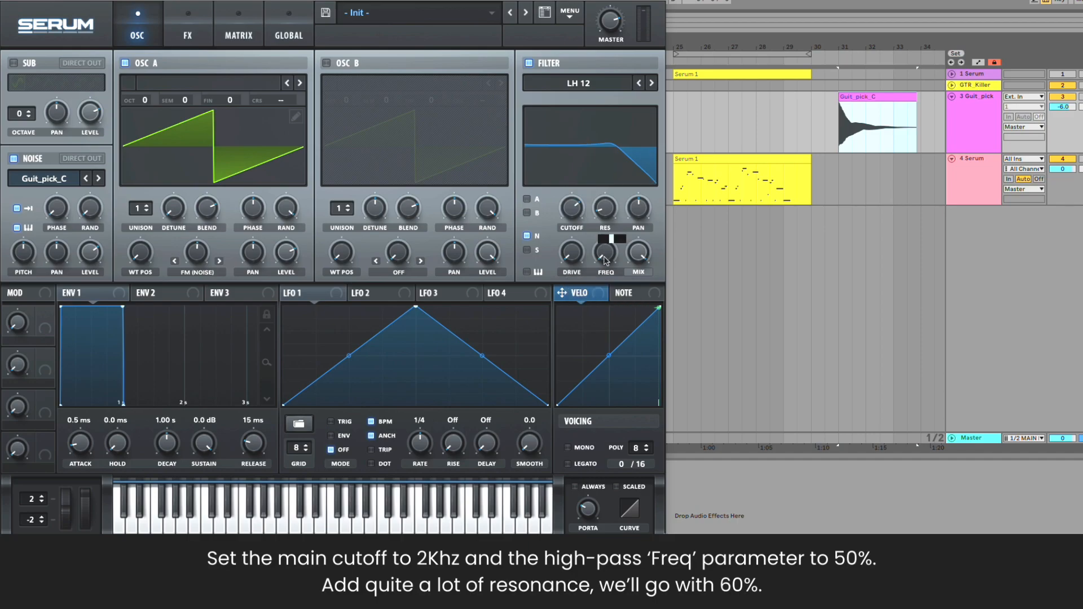
{"action": "key", "text": "Return"}
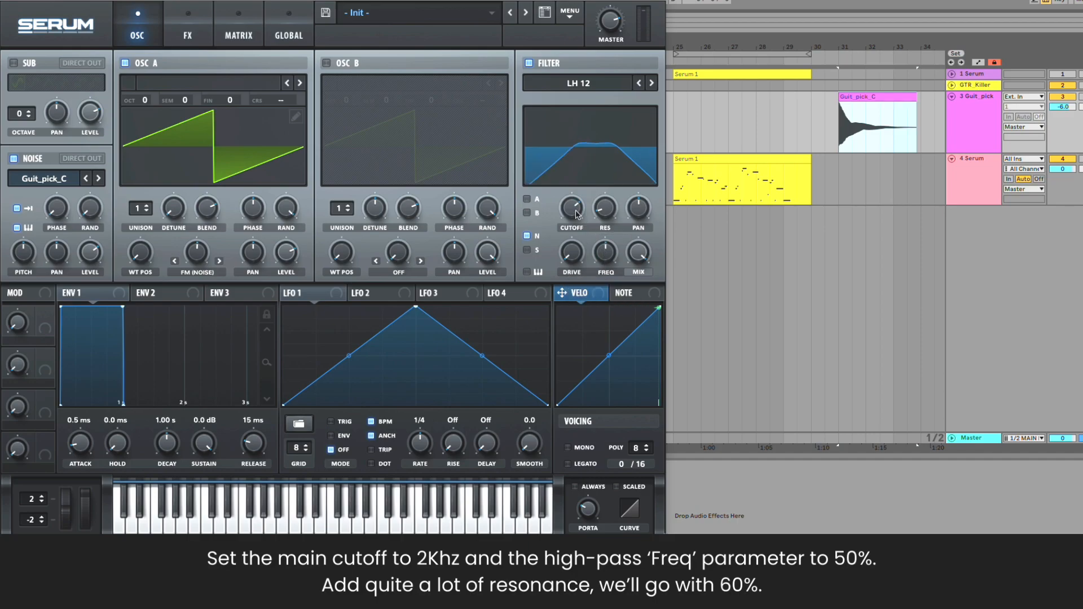
{"action": "left_click_drag", "start_coordinate": [608, 215], "coordinate": [610, 148]}
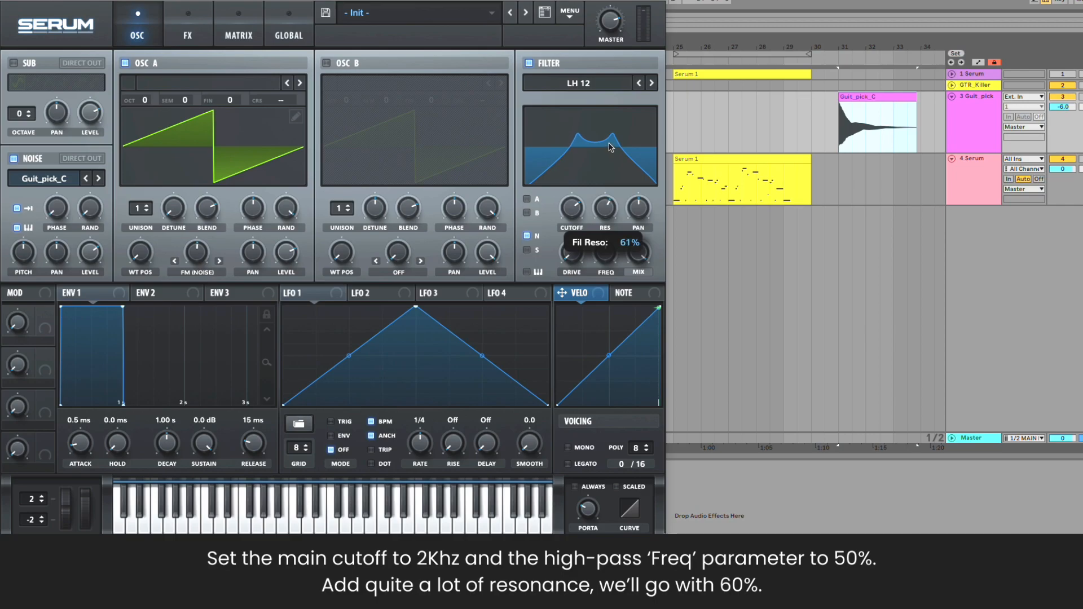
Step: Set Envelope 2 to 300 ms decay and zero sustain, and assign it to the filter drive with about 30% modulation
{"action": "left_click", "coordinate": [152, 293]}
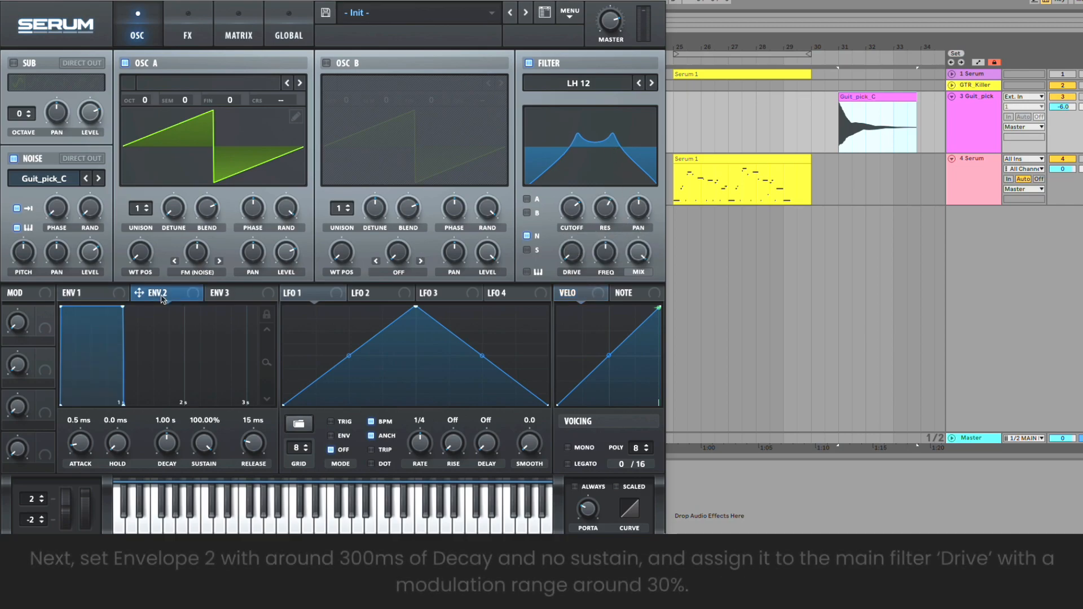
{"action": "double_click", "coordinate": [176, 446]}
{"action": "type", "text": "300"}
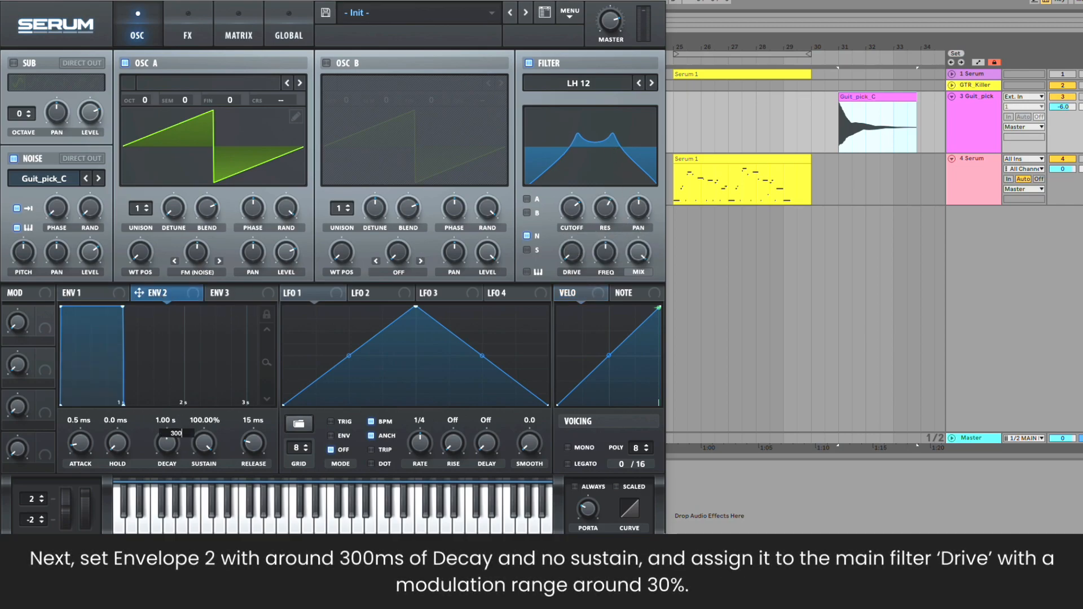
{"action": "key", "text": "Return"}
{"action": "left_click_drag", "start_coordinate": [203, 443], "coordinate": [252, 461]}
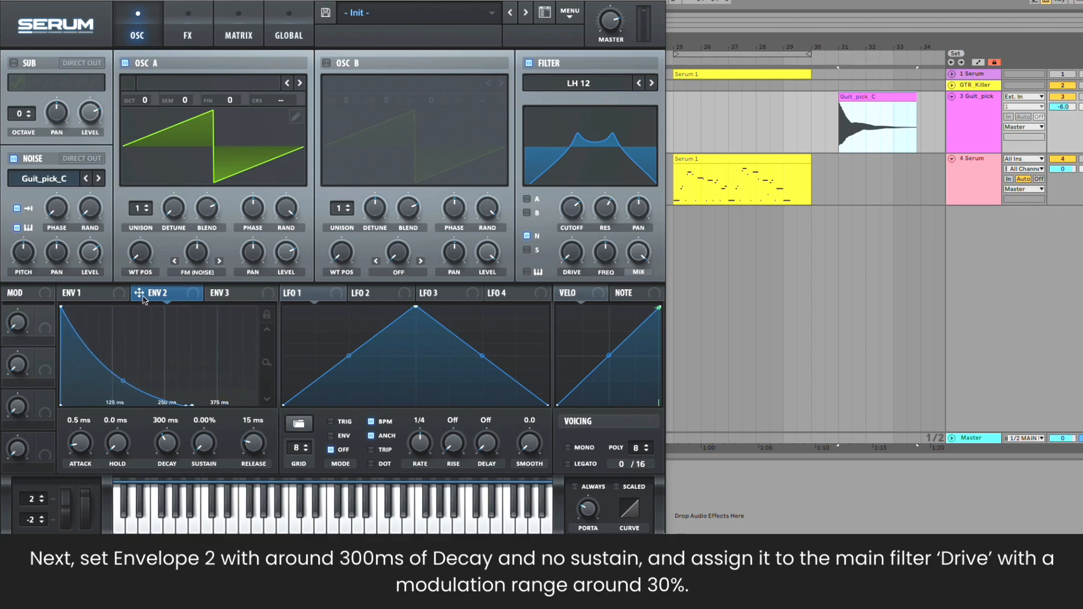
{"action": "left_click_drag", "start_coordinate": [143, 296], "coordinate": [553, 283]}
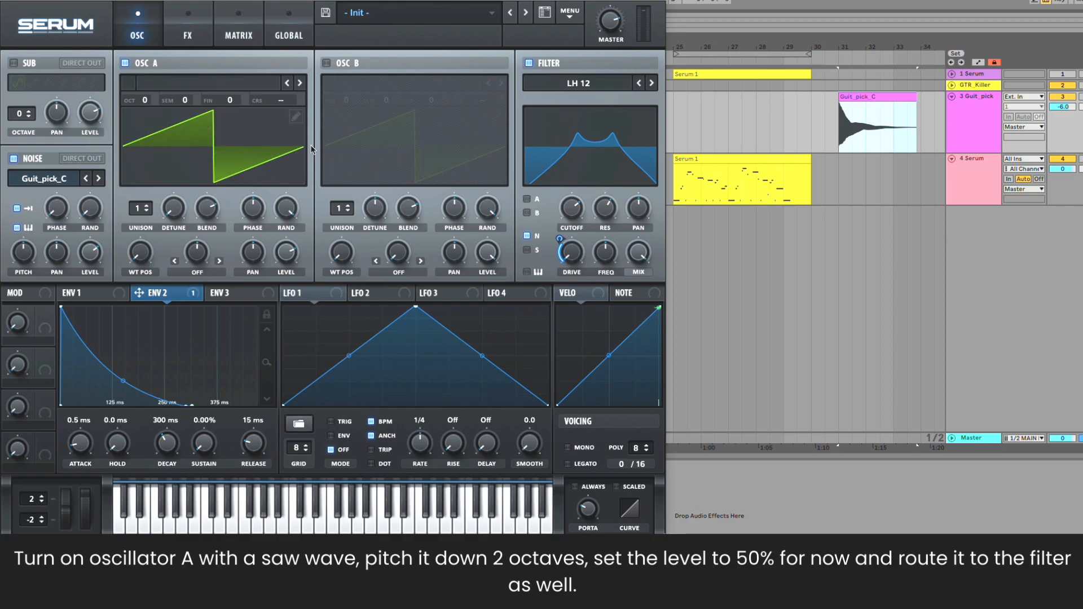
Step: Pitch oscillator A down 2 octaves, set its level to 50% and route it through the filter
{"action": "left_click_drag", "start_coordinate": [155, 106], "coordinate": [157, 154]}
{"action": "type", "text": "50"}
{"action": "key", "text": "Return"}
{"action": "left_click", "coordinate": [525, 200]}
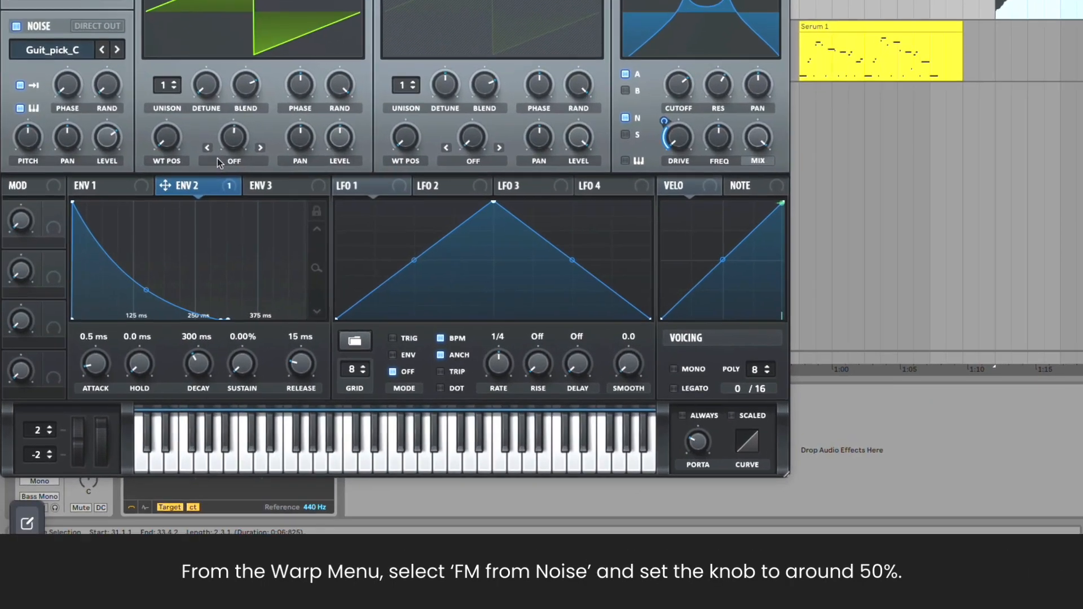
Step: Set oscillator A's warp mode to FM NoiseOsc with an amount of 50%
{"action": "left_click", "coordinate": [197, 271]}
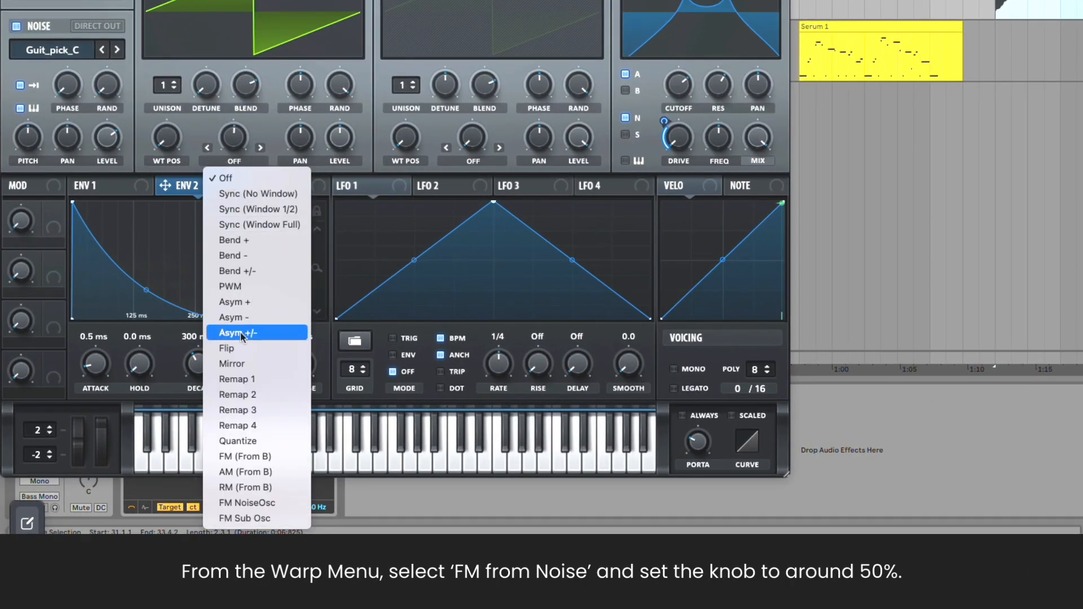
{"action": "left_click", "coordinate": [267, 503]}
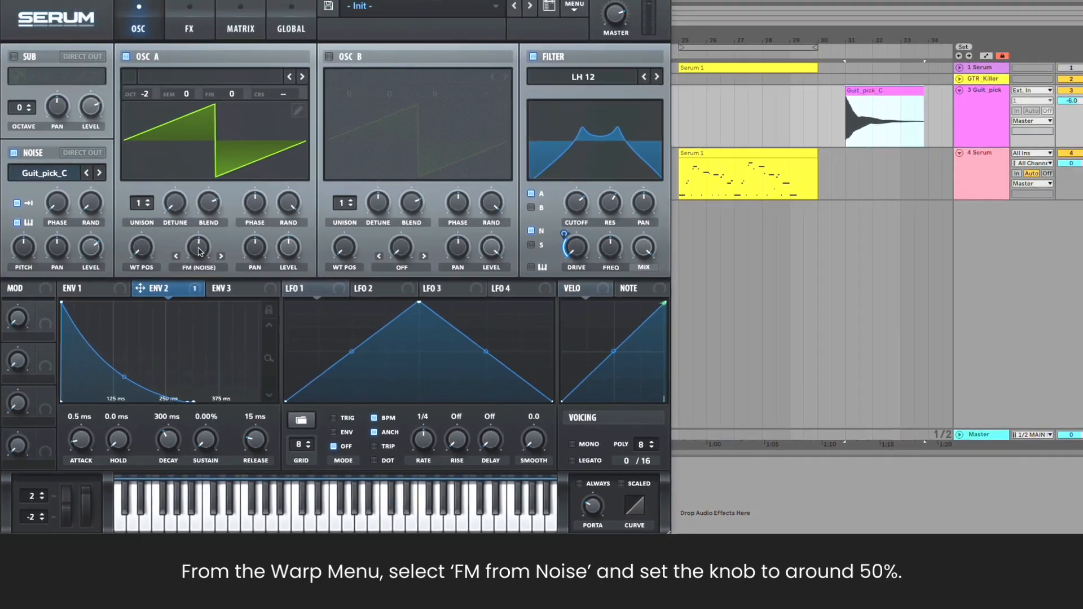
{"action": "left_click_drag", "start_coordinate": [198, 252], "coordinate": [195, 250]}
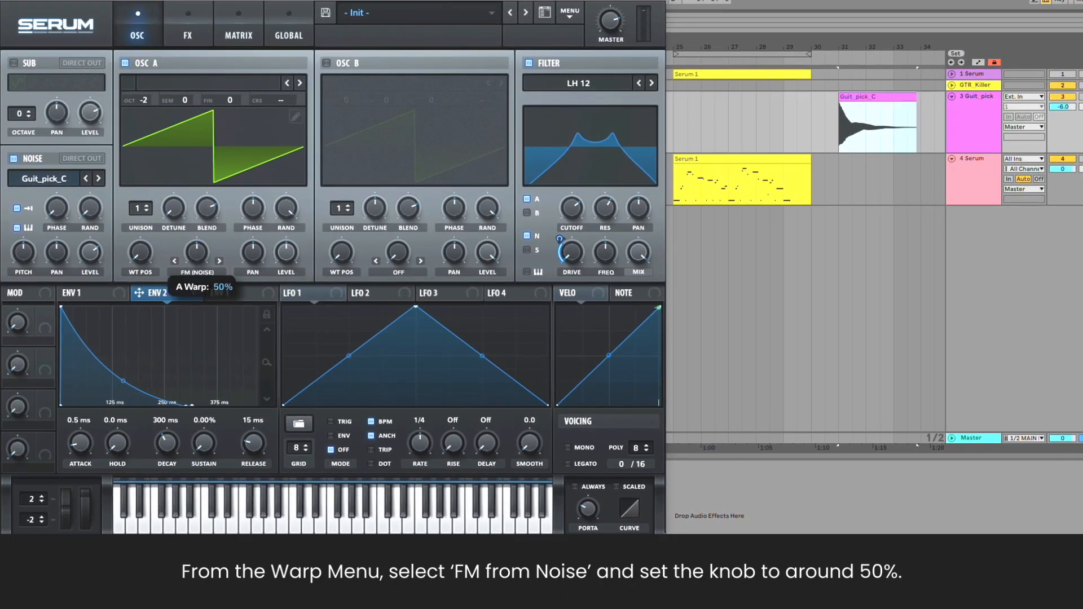
Step: Turn off tempo sync for LFO 1 and set its rate to 3.0 Hz
{"action": "left_click", "coordinate": [374, 423]}
{"action": "left_click_drag", "start_coordinate": [411, 440], "coordinate": [411, 458]}
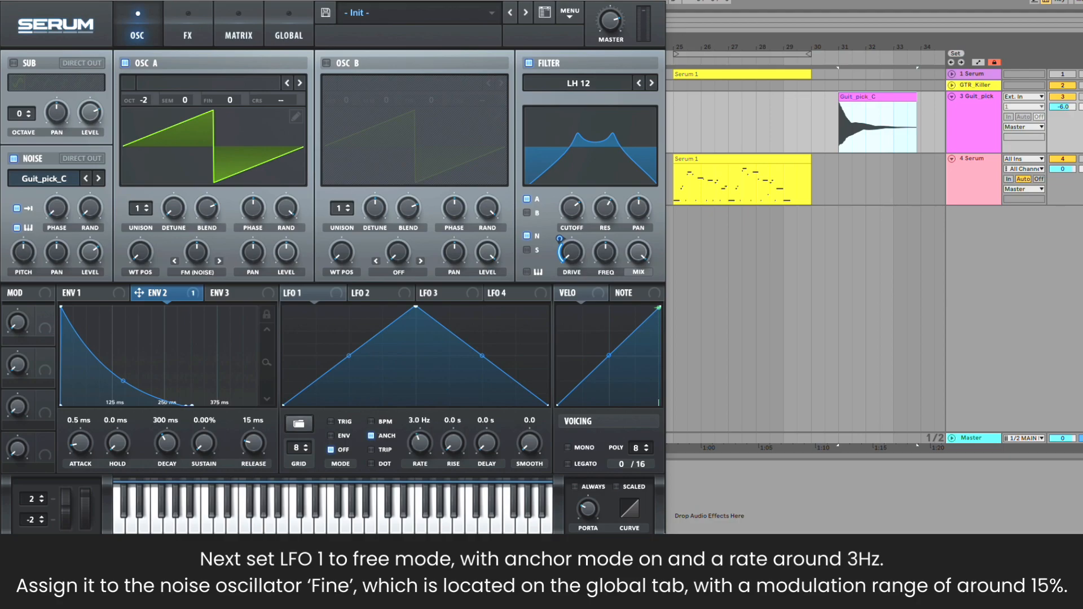
Step: Assign LFO 1 to the noise oscillator's fine tuning with a range of 15 and to oscillator A's fine tuning with about 10
{"action": "left_click", "coordinate": [301, 27]}
{"action": "left_click_drag", "start_coordinate": [287, 294], "coordinate": [652, 163]}
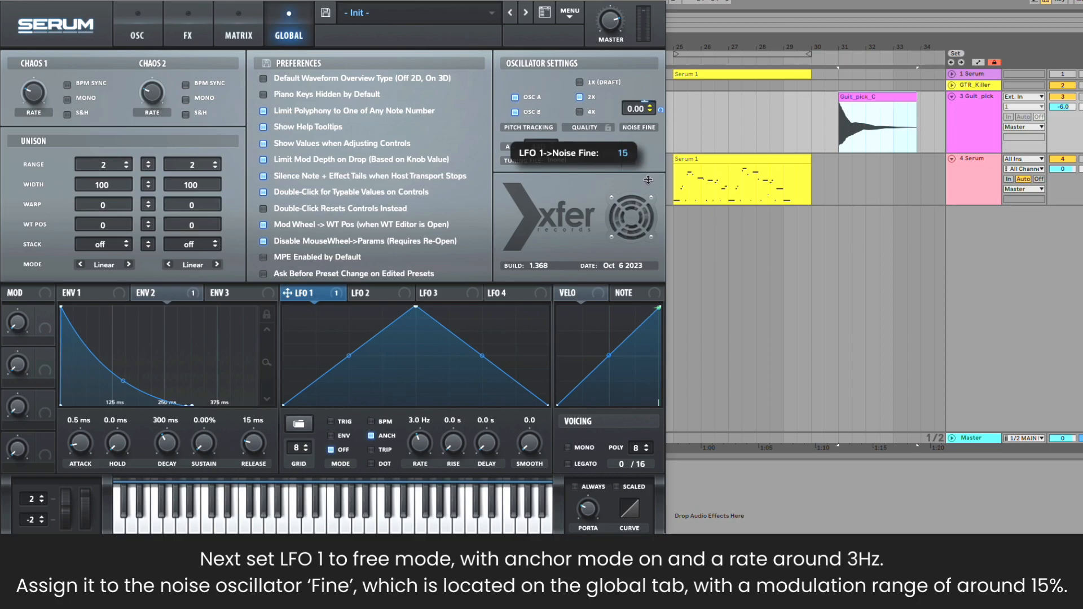
{"action": "left_click_drag", "start_coordinate": [648, 179], "coordinate": [647, 180]}
{"action": "left_click", "coordinate": [138, 18]}
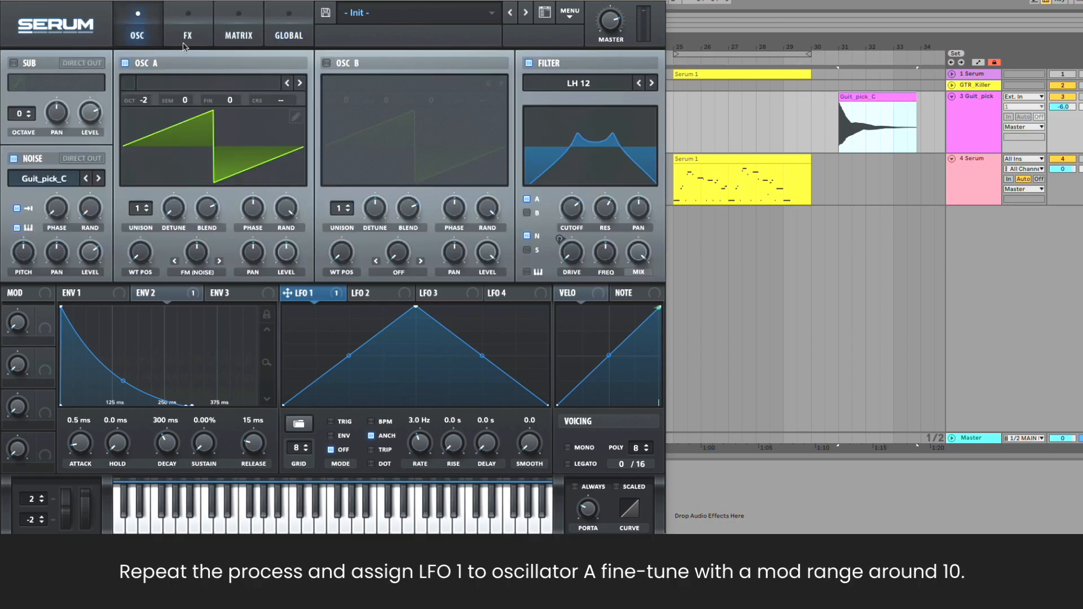
{"action": "left_click_drag", "start_coordinate": [289, 295], "coordinate": [243, 181]}
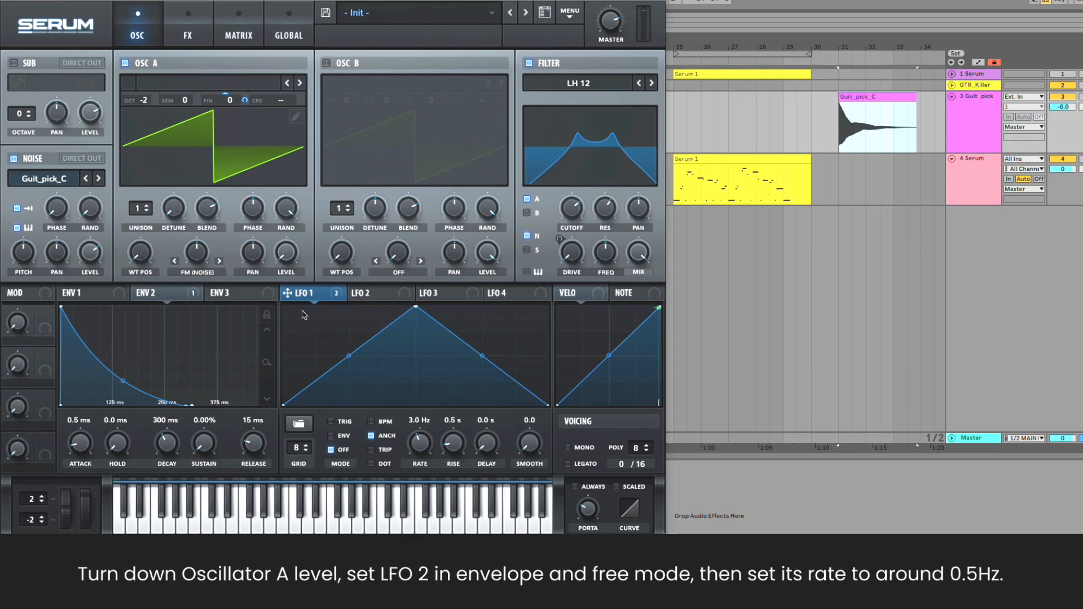
Step: Set LFO 2 to envelope mode without tempo sync or anchoring, at a rate of 0.5 Hz
{"action": "left_click", "coordinate": [363, 294]}
{"action": "left_click", "coordinate": [343, 438]}
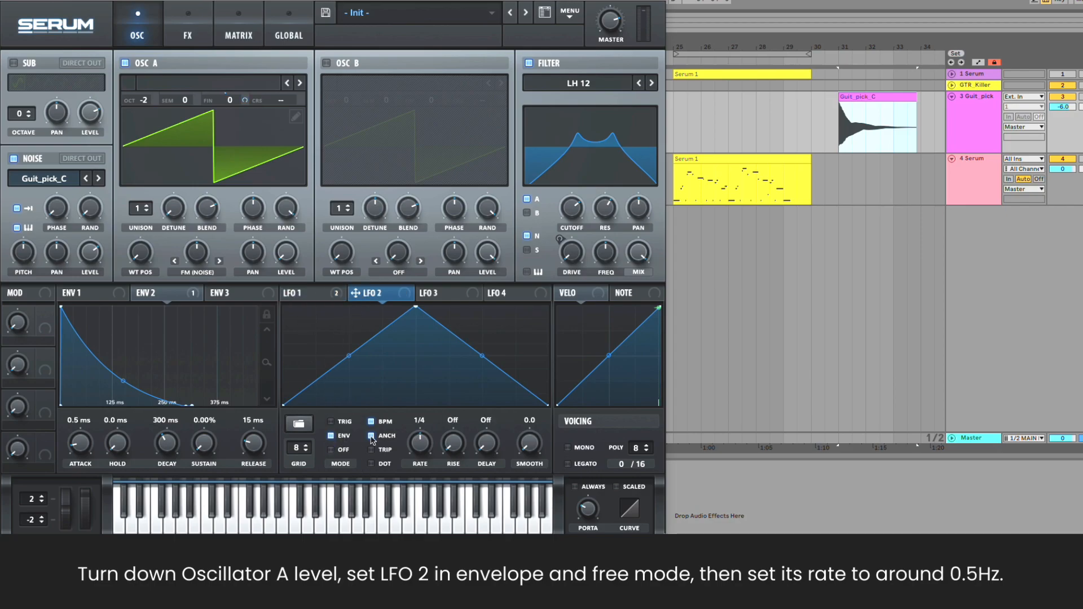
{"action": "left_click", "coordinate": [371, 421]}
{"action": "left_click_drag", "start_coordinate": [410, 444], "coordinate": [410, 485]}
Step: Reshape LFO 2 into a falling ramp with its peak slightly offset from the start, and assign it to oscillator A's level
{"action": "left_click_drag", "start_coordinate": [416, 309], "coordinate": [274, 245]}
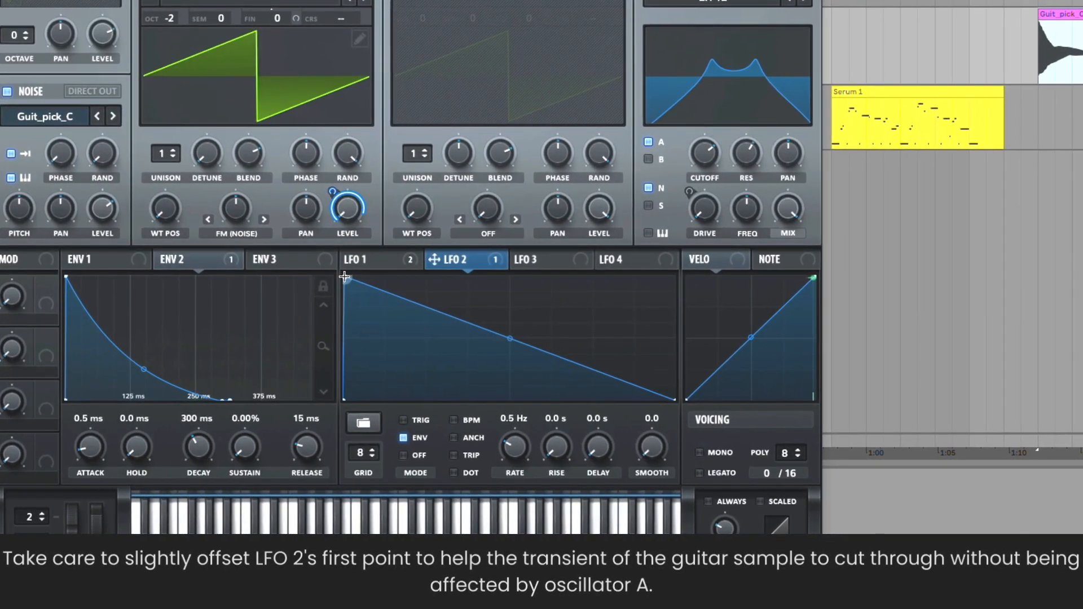
{"action": "left_click_drag", "start_coordinate": [283, 307], "coordinate": [285, 306]}
{"action": "left_click_drag", "start_coordinate": [346, 275], "coordinate": [348, 275]}
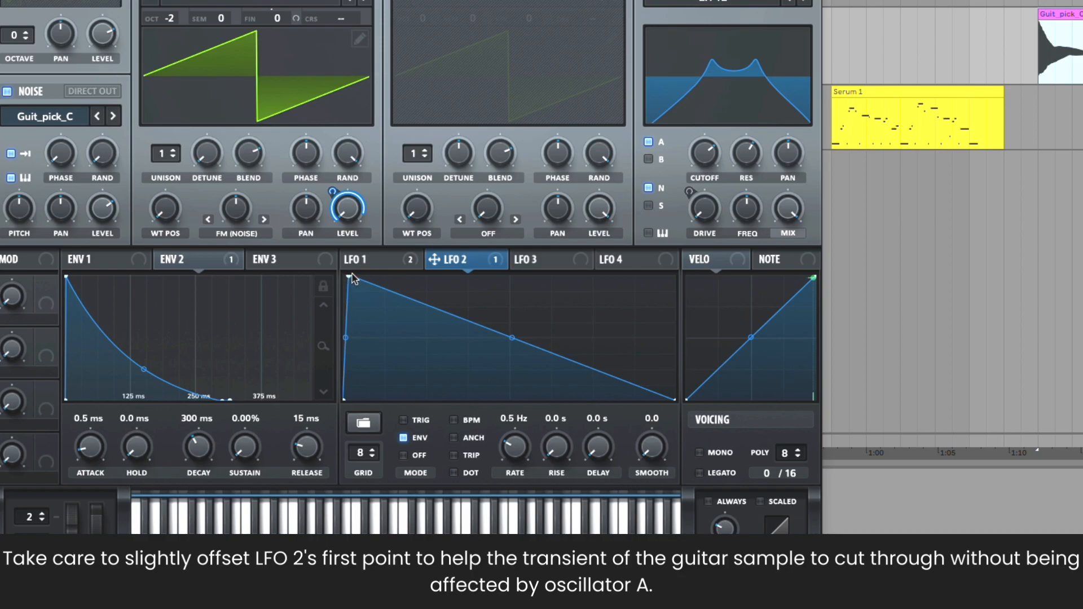
Step: Play the clip and compare the sound with and without the offset on LFO 2's first point
{"action": "key", "text": "space"}
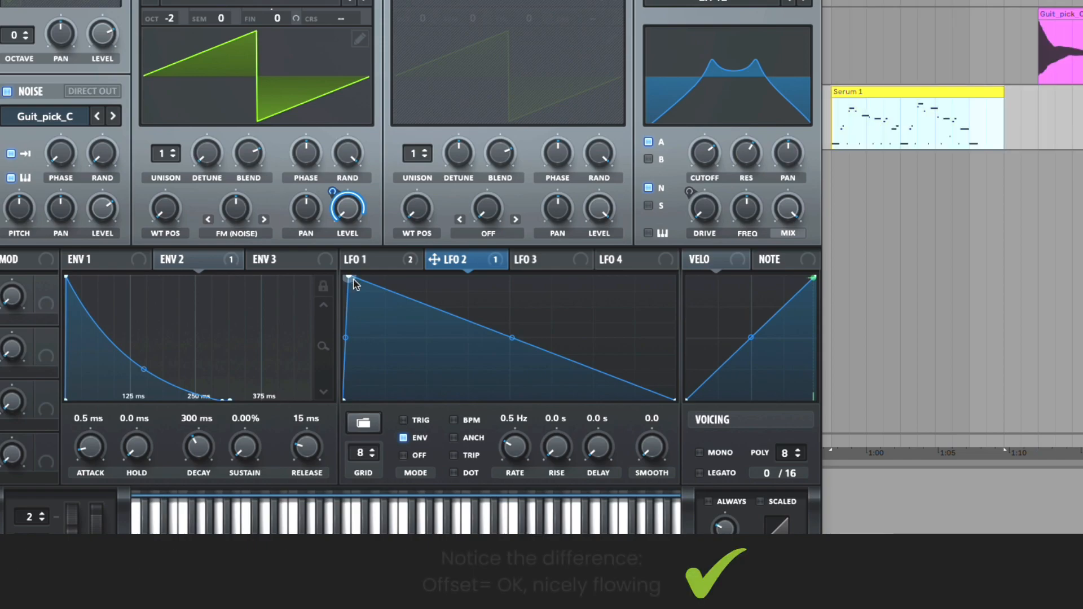
{"action": "mouse_move", "coordinate": [350, 279]}
{"action": "left_mouse_down"}
{"action": "mouse_move", "coordinate": [334, 272]}
{"action": "mouse_move", "coordinate": [347, 264]}
{"action": "left_mouse_up"}
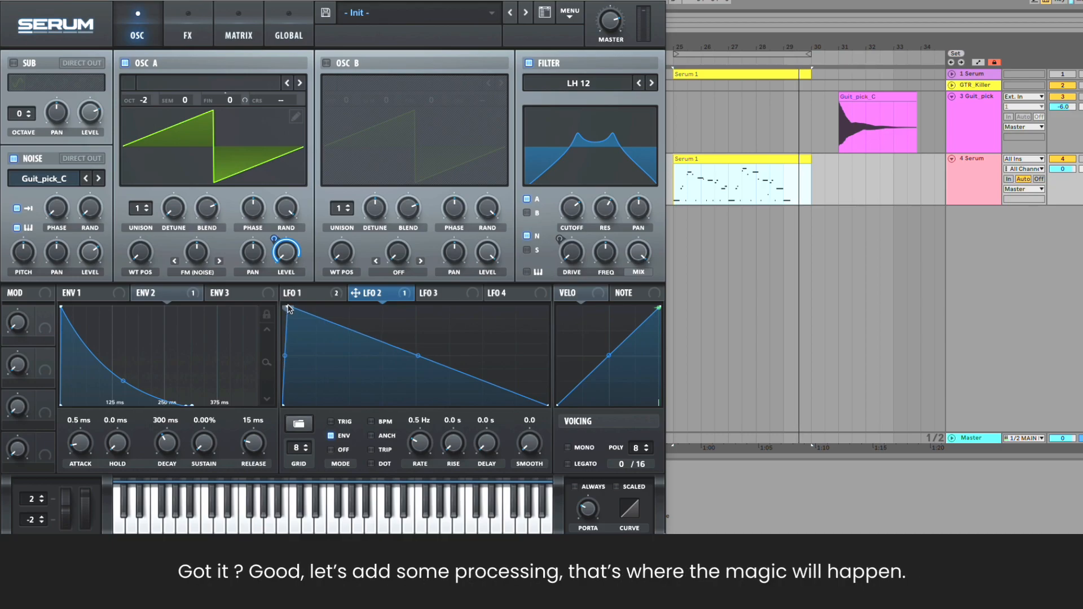
Step: Enable the Distortion effect and set its algorithm to Stomp Box
{"action": "left_click", "coordinate": [187, 22]}
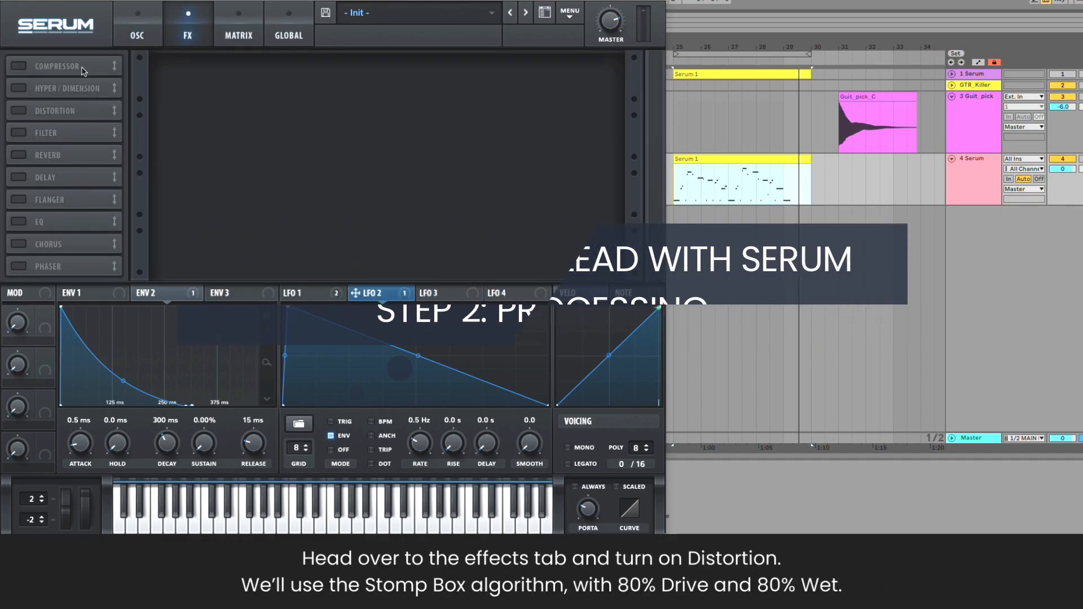
{"action": "left_click", "coordinate": [19, 110]}
{"action": "left_click", "coordinate": [257, 80]}
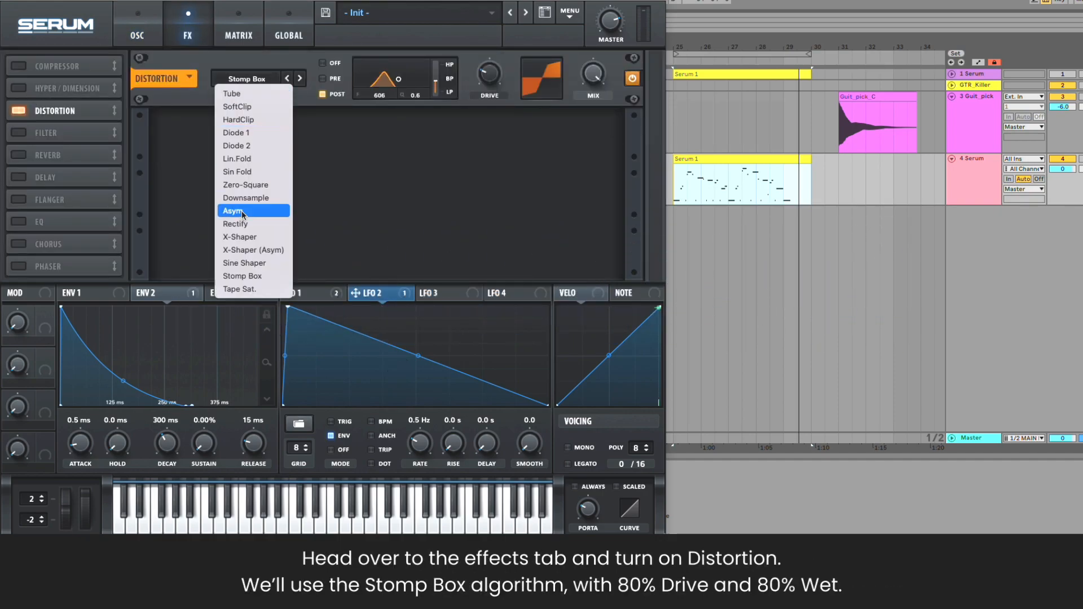
{"action": "left_click", "coordinate": [274, 279]}
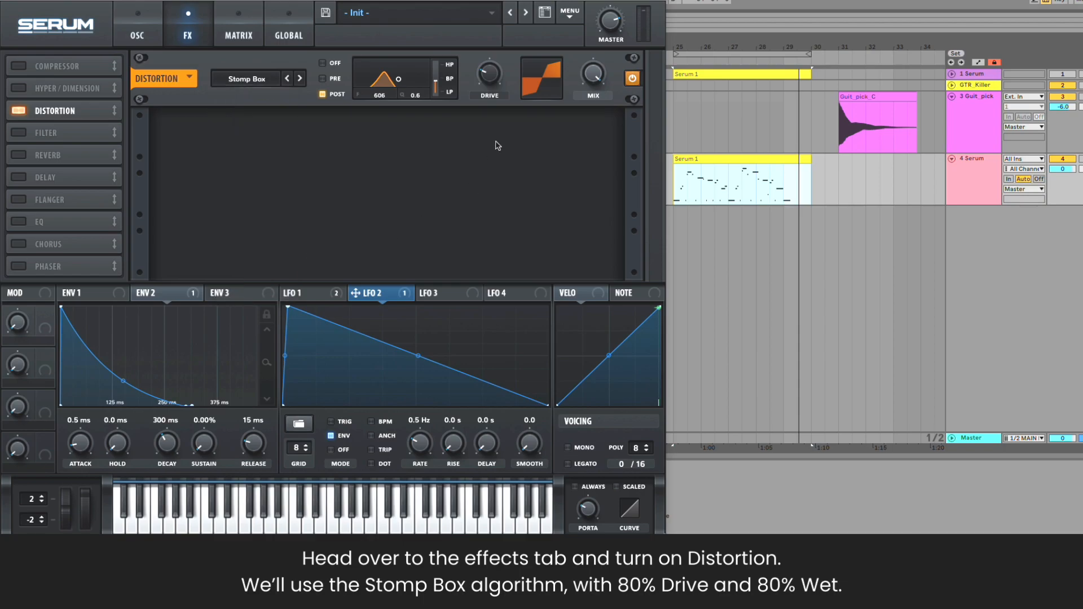
Step: Set the Distortion drive and mix to about 80%, and its band-pass filter to 600 Hz with a Q of 0.6
{"action": "left_click_drag", "start_coordinate": [493, 79], "coordinate": [495, 7]}
{"action": "left_click_drag", "start_coordinate": [592, 74], "coordinate": [587, 93]}
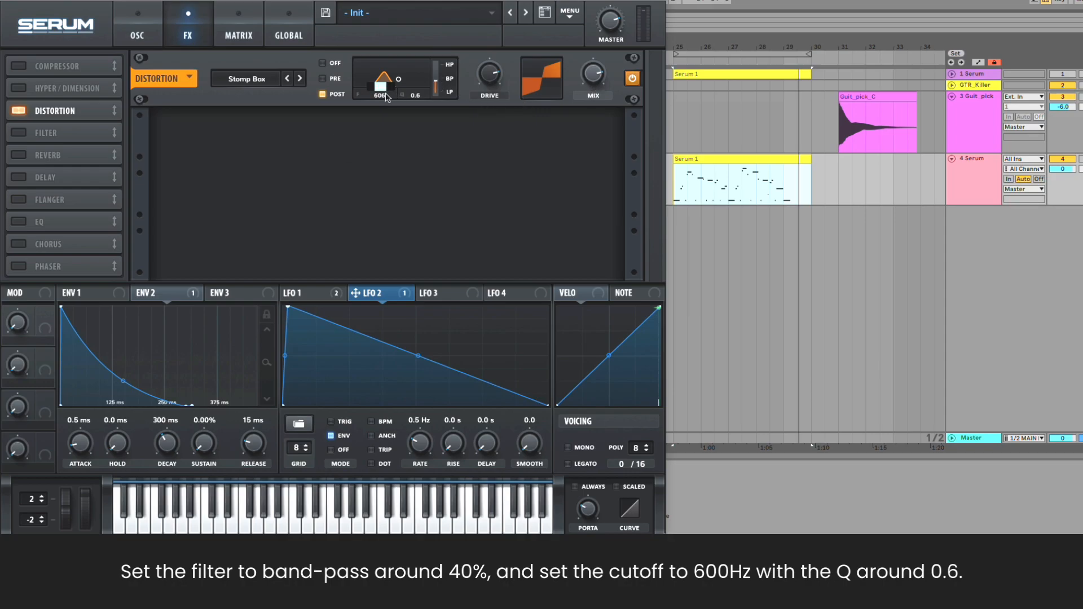
{"action": "key", "text": "Return"}
{"action": "double_click", "coordinate": [412, 95]}
{"action": "type", "text": "0,6"}
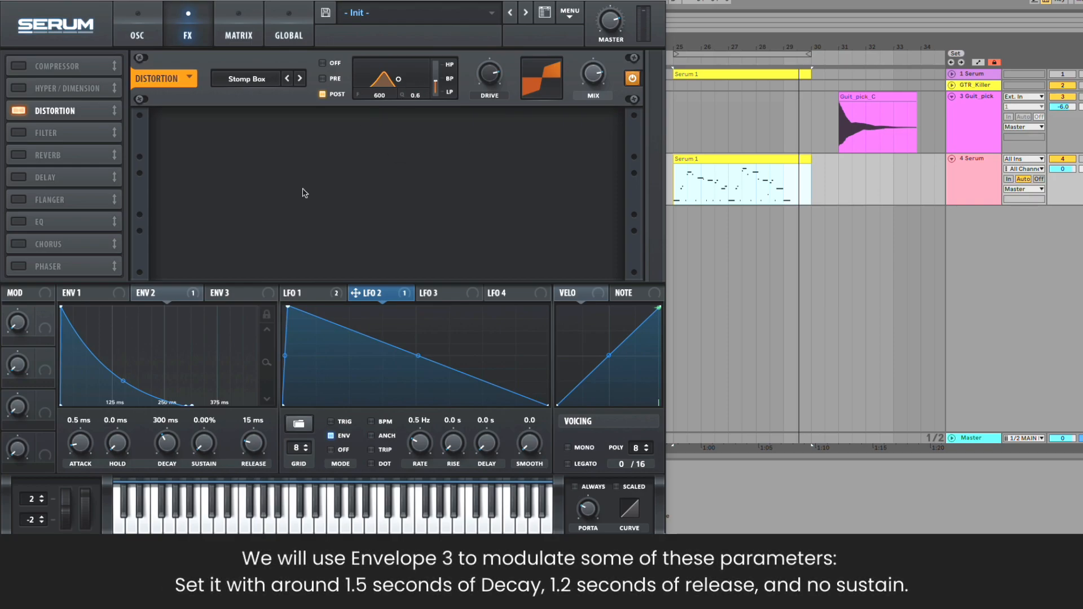
Step: Set envelope 3 to 1.50 s decay, 0% sustain and 1.20 s release, and assign it to the Distortion filter frequency with a range around 30
{"action": "left_click", "coordinate": [237, 293]}
{"action": "type", "text": "15"}
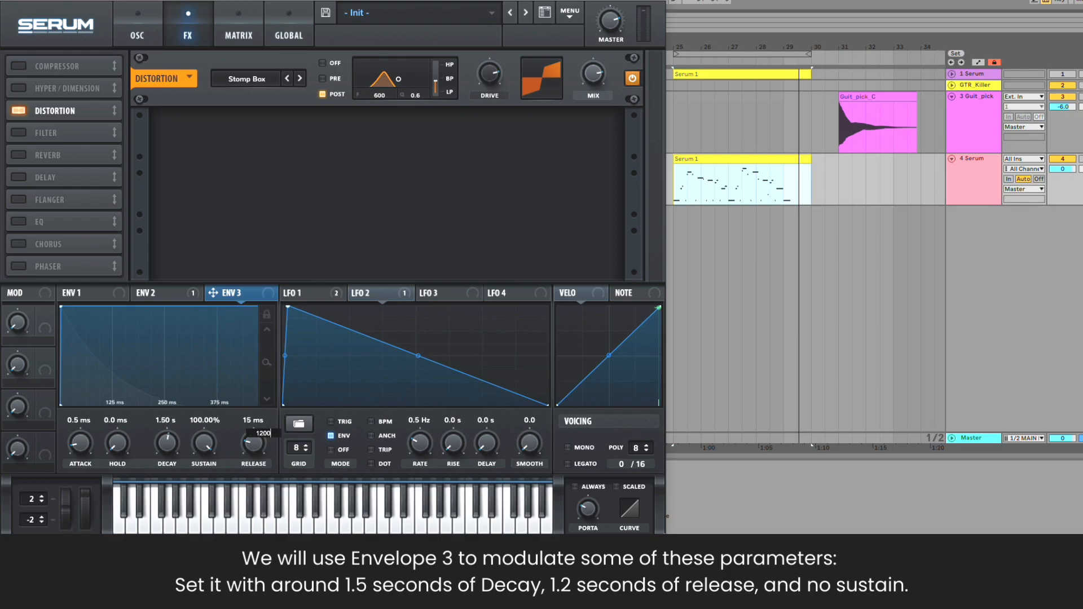
{"action": "left_click_drag", "start_coordinate": [197, 441], "coordinate": [197, 497]}
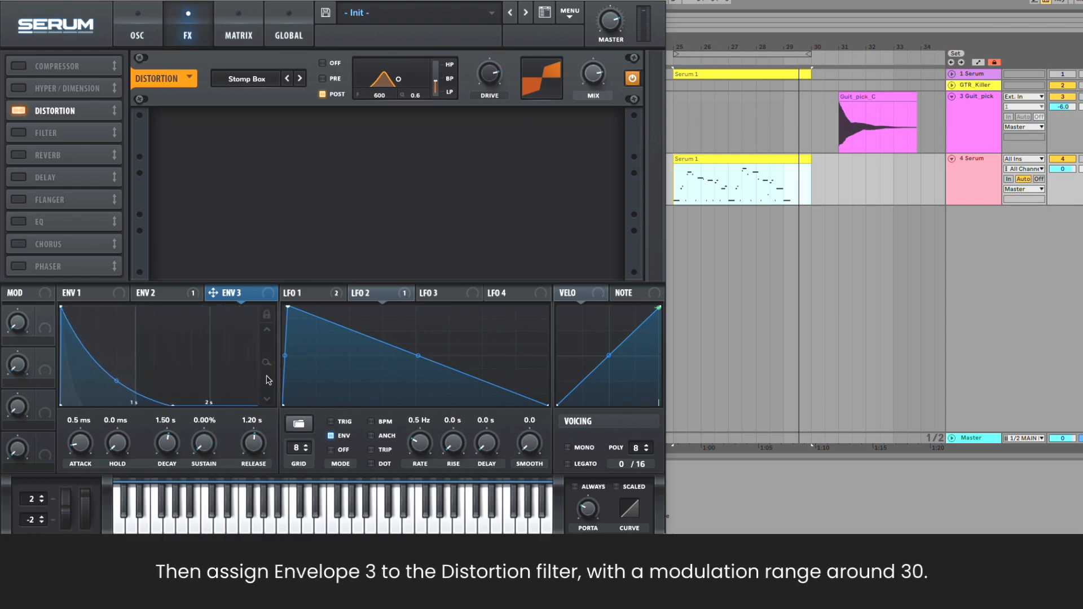
{"action": "left_click_drag", "start_coordinate": [239, 292], "coordinate": [392, 107]}
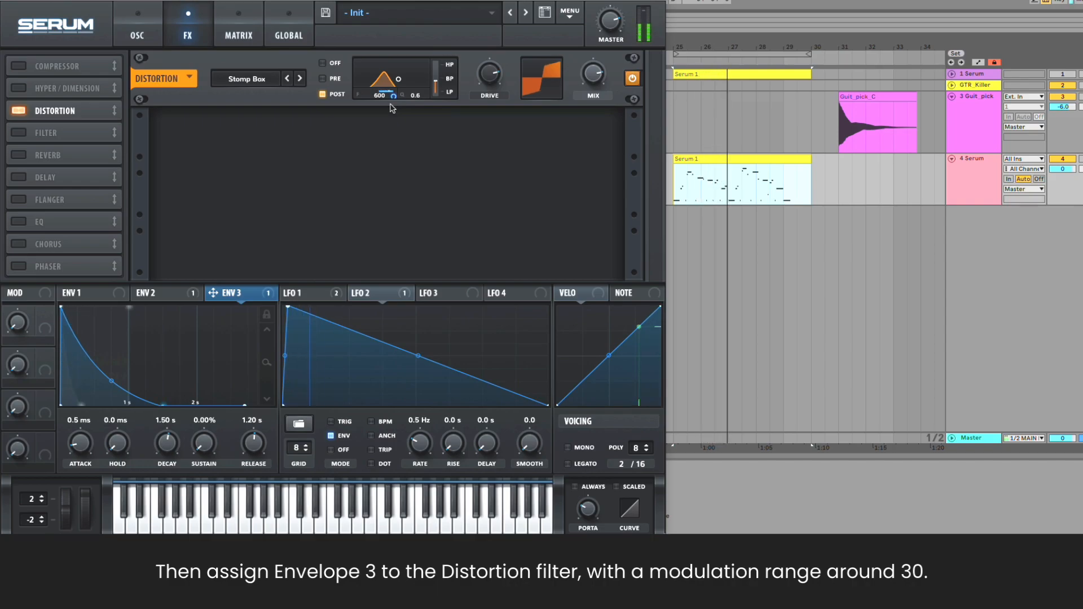
Step: Enable the multiband Compressor with about -12 dB threshold, 4:1 ratio, 90 ms attack and 300 ms release, and lower the high band threshold to 0%
{"action": "left_click", "coordinate": [19, 67]}
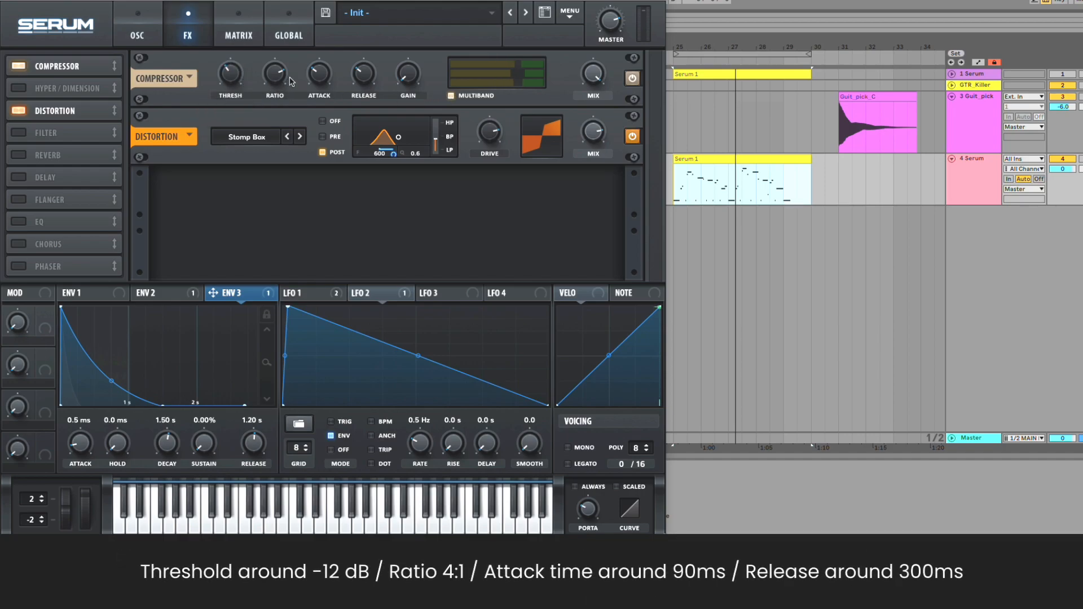
{"action": "mouse_move", "coordinate": [282, 81]}
{"action": "left_click_drag", "start_coordinate": [363, 75], "coordinate": [363, 47]}
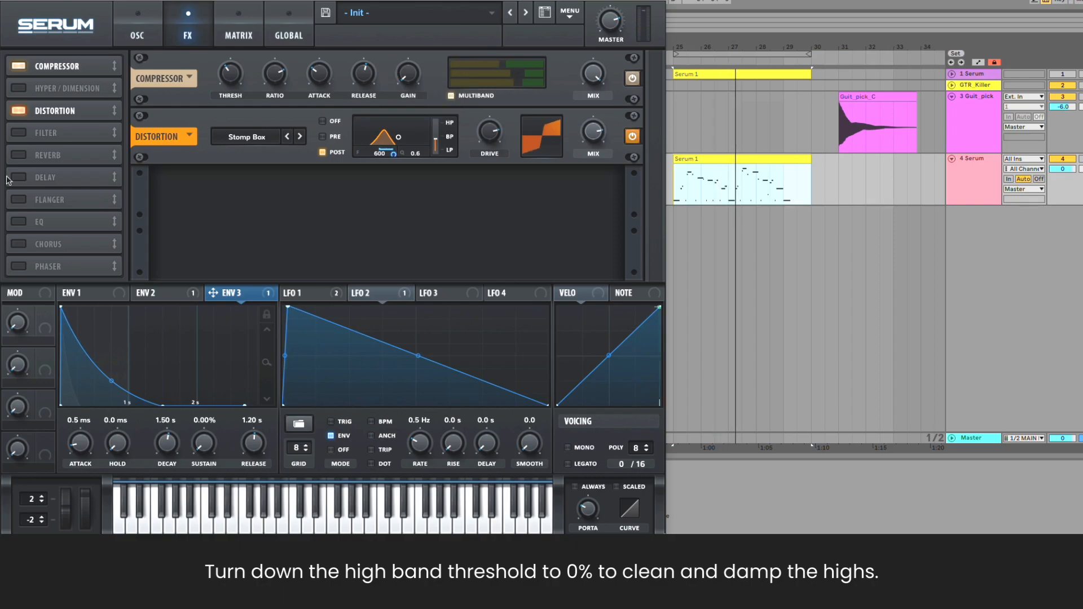
Step: Enable Hyper/Dimension with one unison voice, a subtle Hyper mix and Dimension size and mix around 10%, and play the clip
{"action": "left_click", "coordinate": [26, 92]}
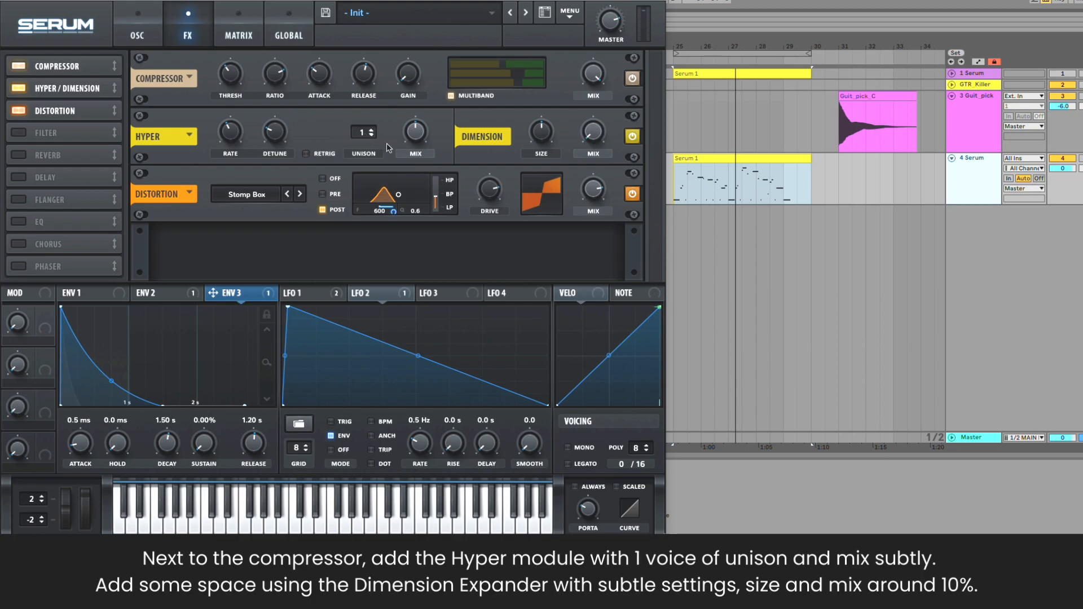
{"action": "left_click_drag", "start_coordinate": [414, 138], "coordinate": [412, 164]}
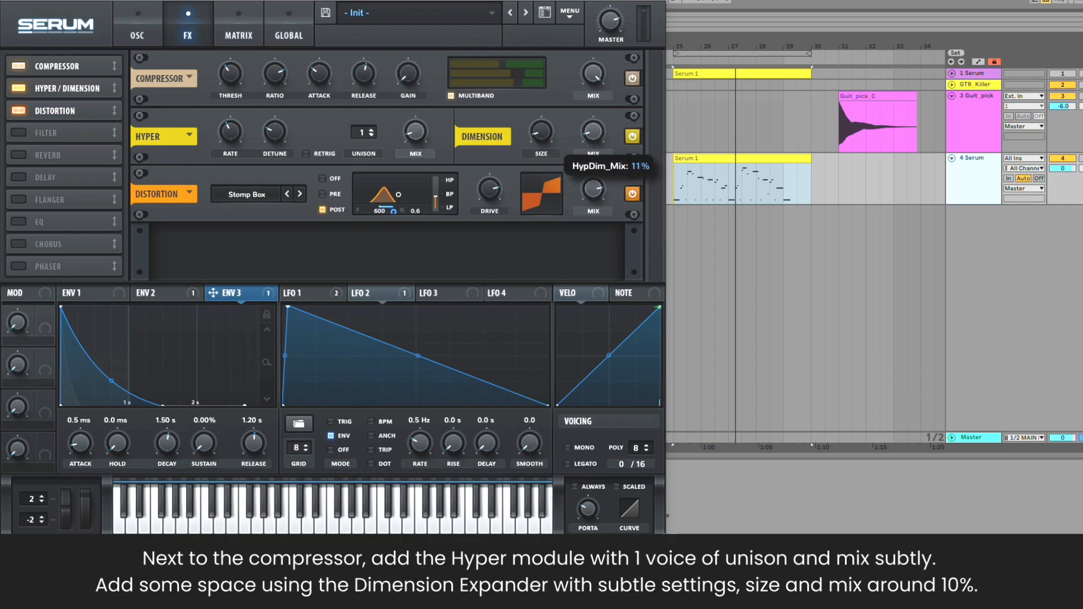
{"action": "left_click", "coordinate": [688, 158]}
{"action": "key", "text": "space"}
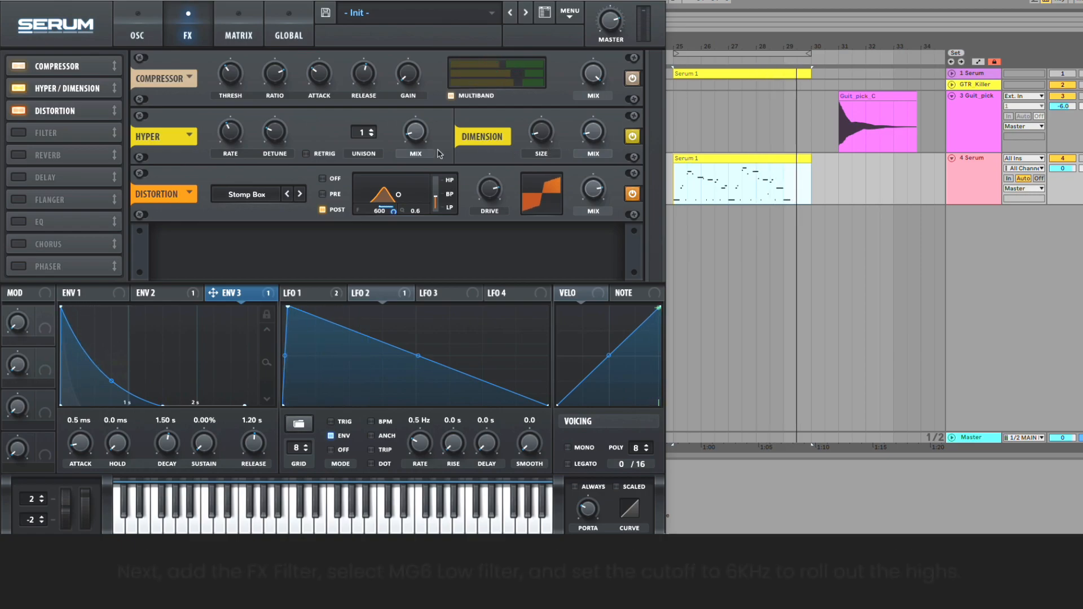
Step: Enable the effects Filter, choose the MG Low 6 type and set its cutoff to about 6 kHz
{"action": "left_click", "coordinate": [18, 133]}
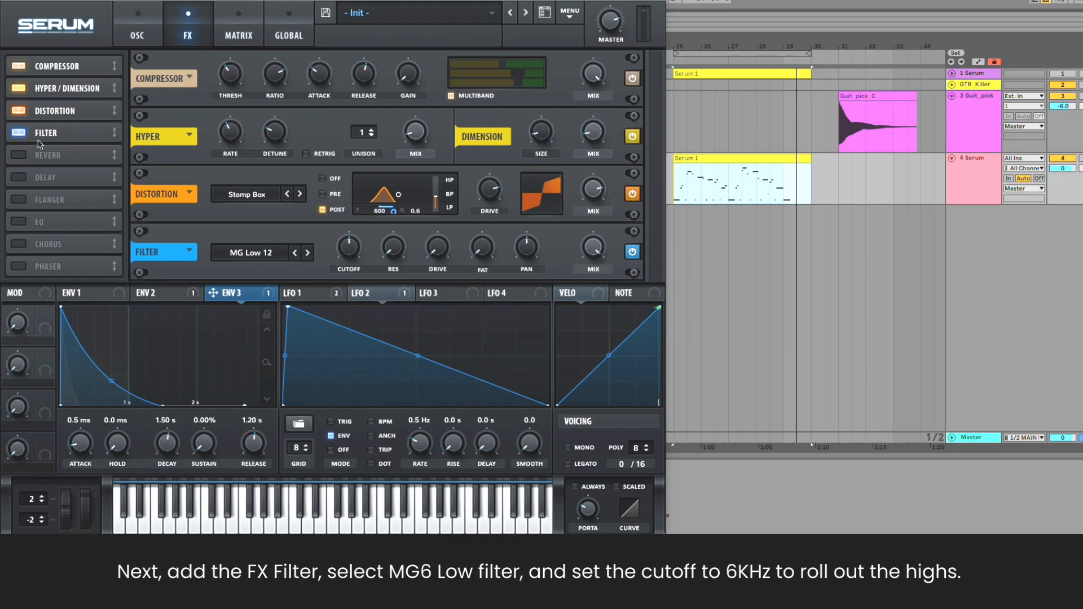
{"action": "left_click", "coordinate": [256, 259]}
{"action": "mouse_move", "coordinate": [255, 268]}
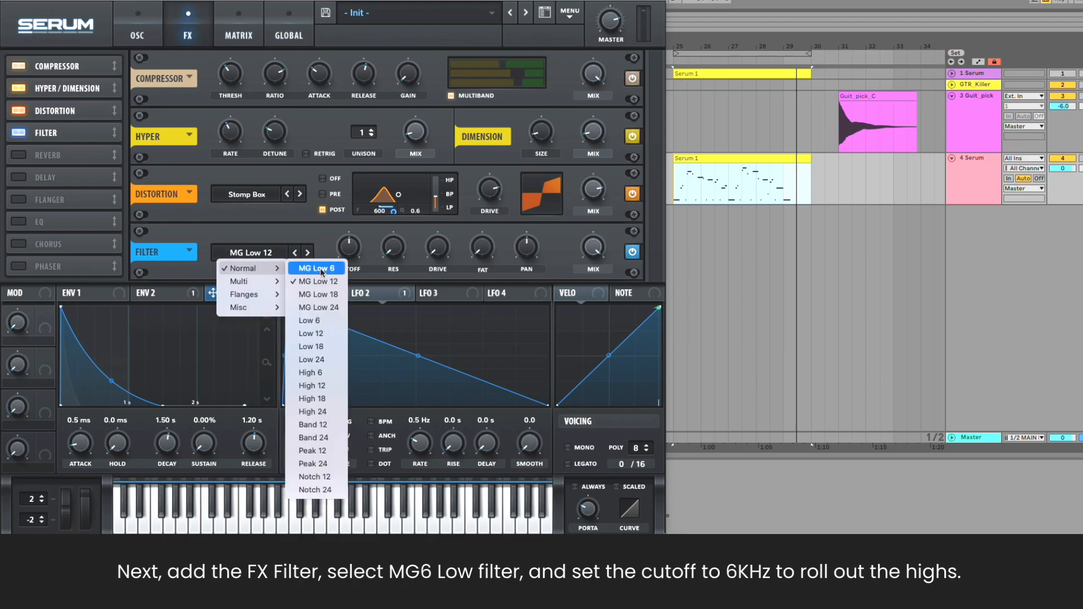
{"action": "left_click", "coordinate": [322, 269]}
{"action": "mouse_move", "coordinate": [359, 253]}
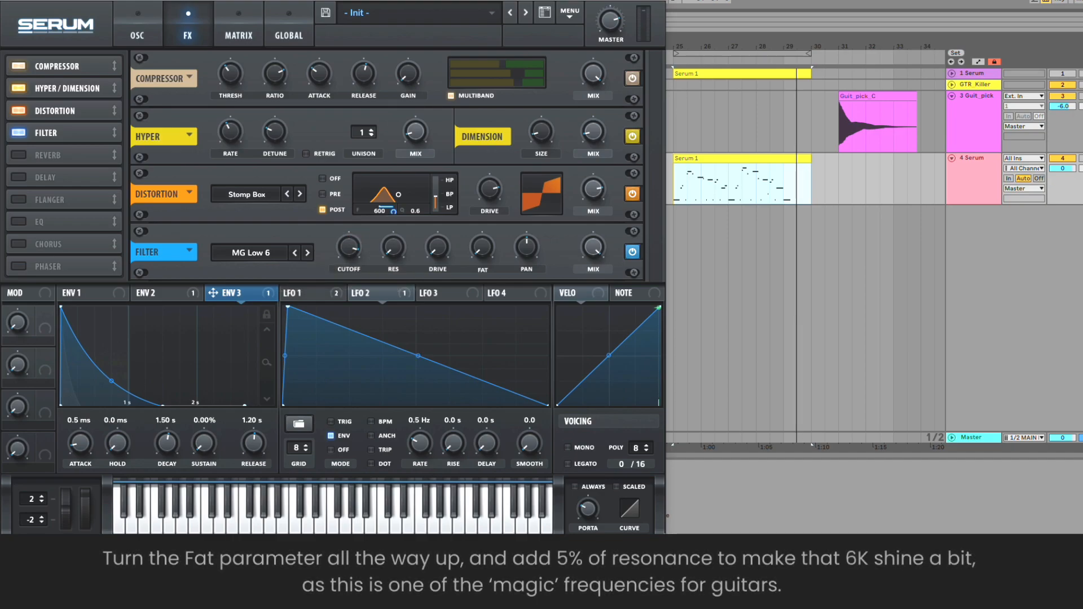
Step: Raise the effects Filter's Fat to maximum, add about 5% resonance and play the clip to hear the result
{"action": "mouse_move", "coordinate": [479, 241]}
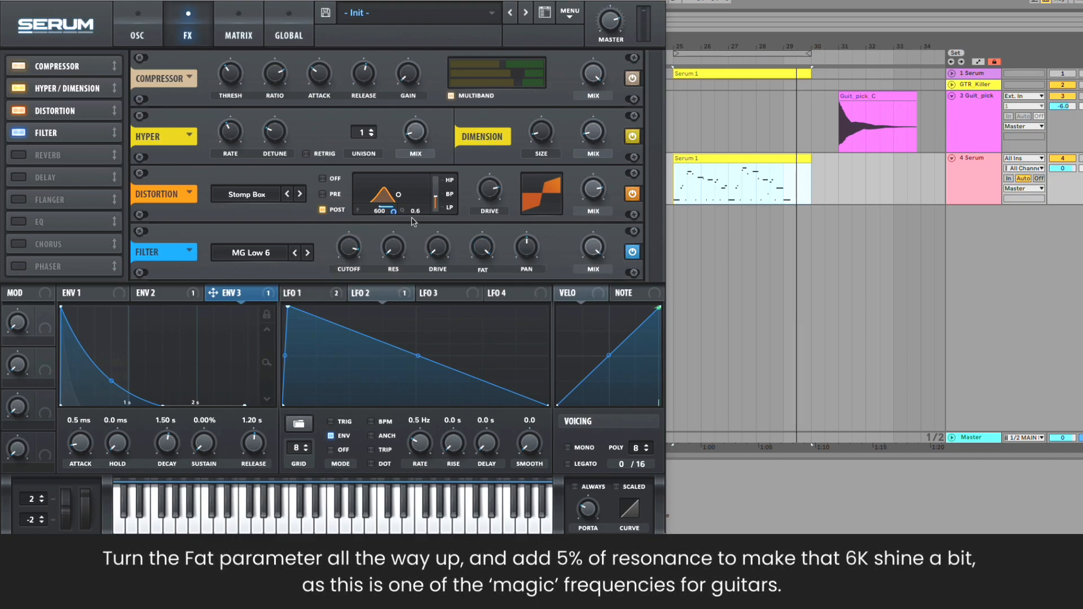
{"action": "left_click_drag", "start_coordinate": [393, 257], "coordinate": [394, 253]}
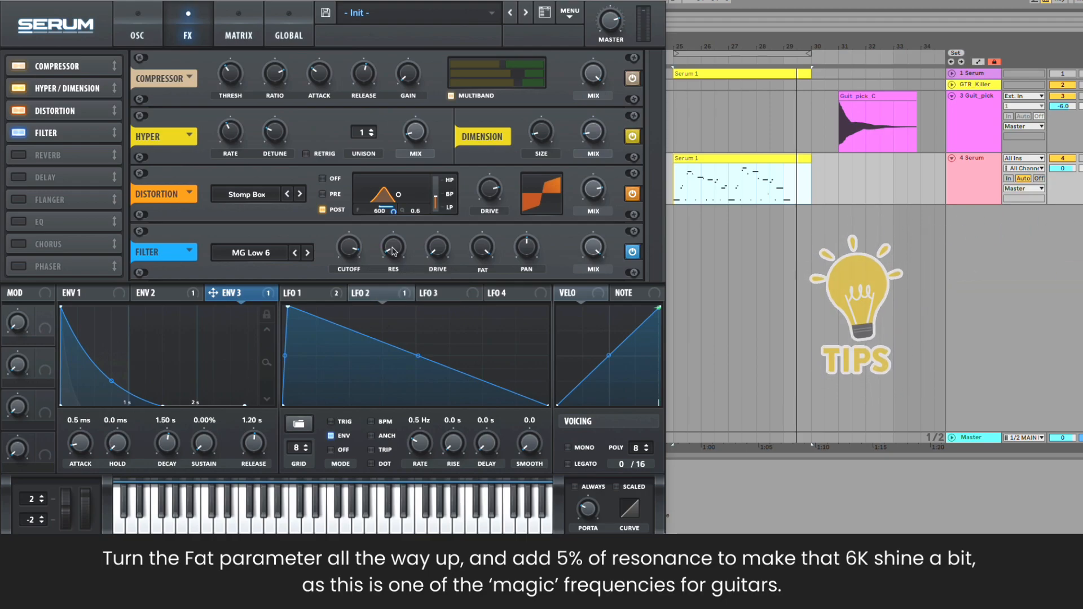
{"action": "key", "text": "space"}
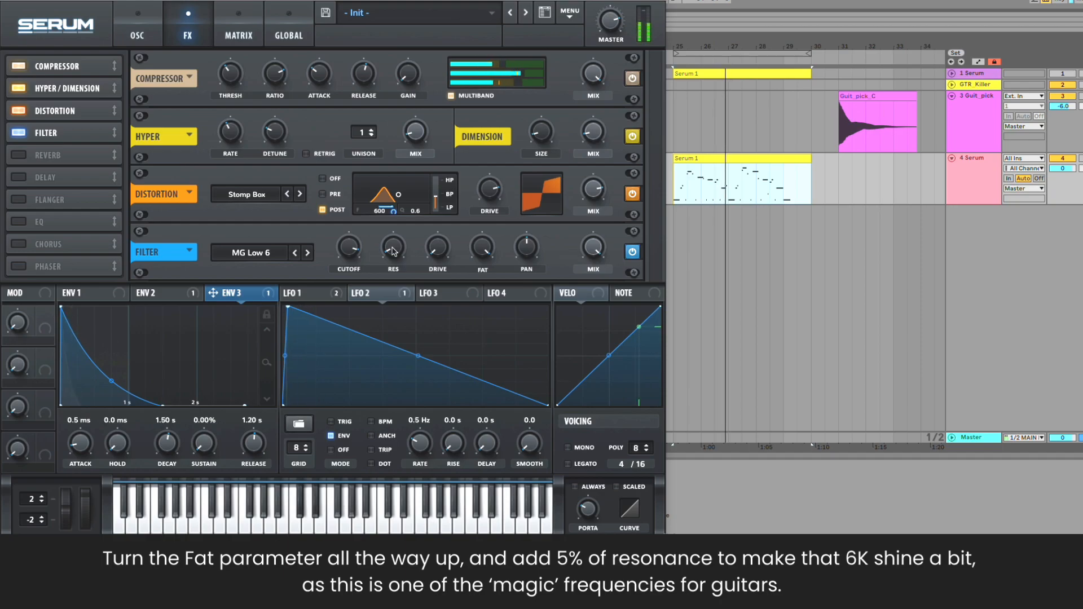
{"action": "key", "text": "space"}
Step: Enable the Reverb with 75% size, about 2 s decay, low cut around 20%, high cut around 70% and a 15% mix
{"action": "left_click", "coordinate": [17, 156]}
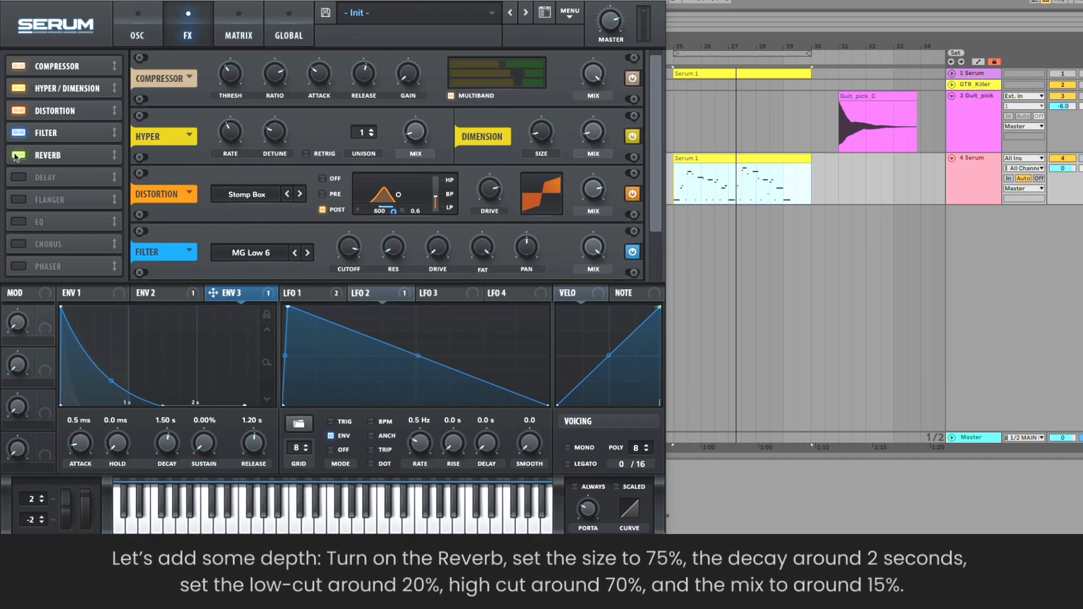
{"action": "scroll", "coordinate": [489, 259], "scroll_direction": "down", "scroll_amount": 3}
{"action": "mouse_move", "coordinate": [278, 255]}
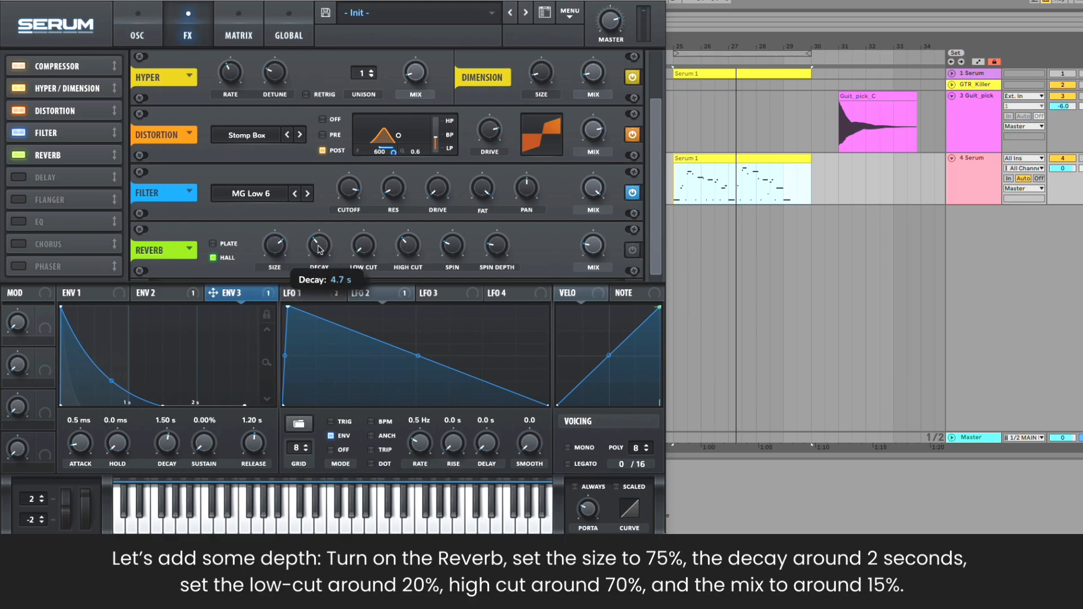
{"action": "mouse_move", "coordinate": [369, 237]}
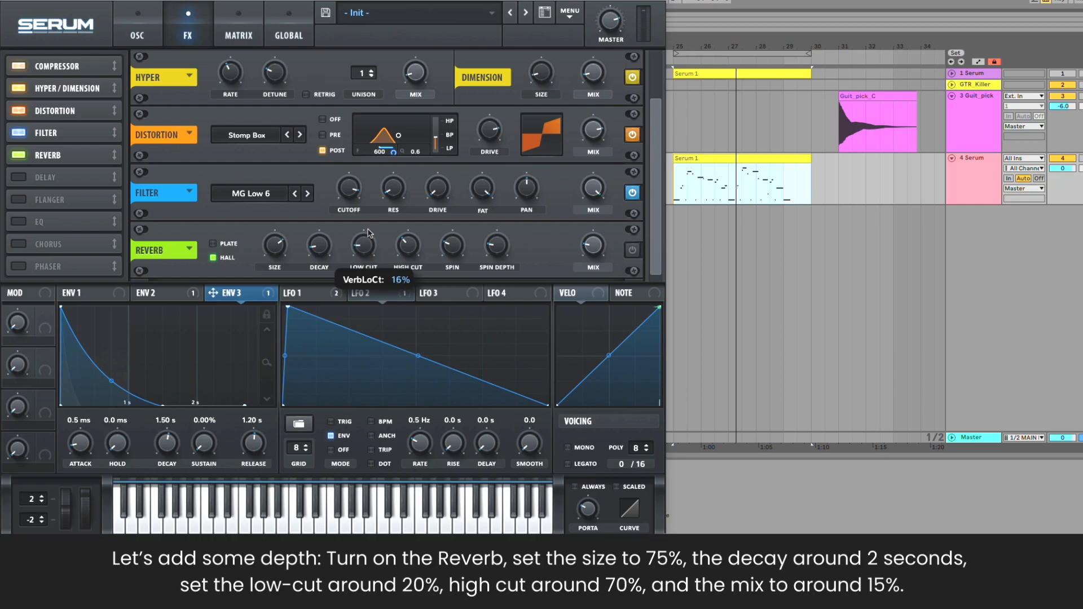
{"action": "left_click_drag", "start_coordinate": [408, 245], "coordinate": [412, 220]}
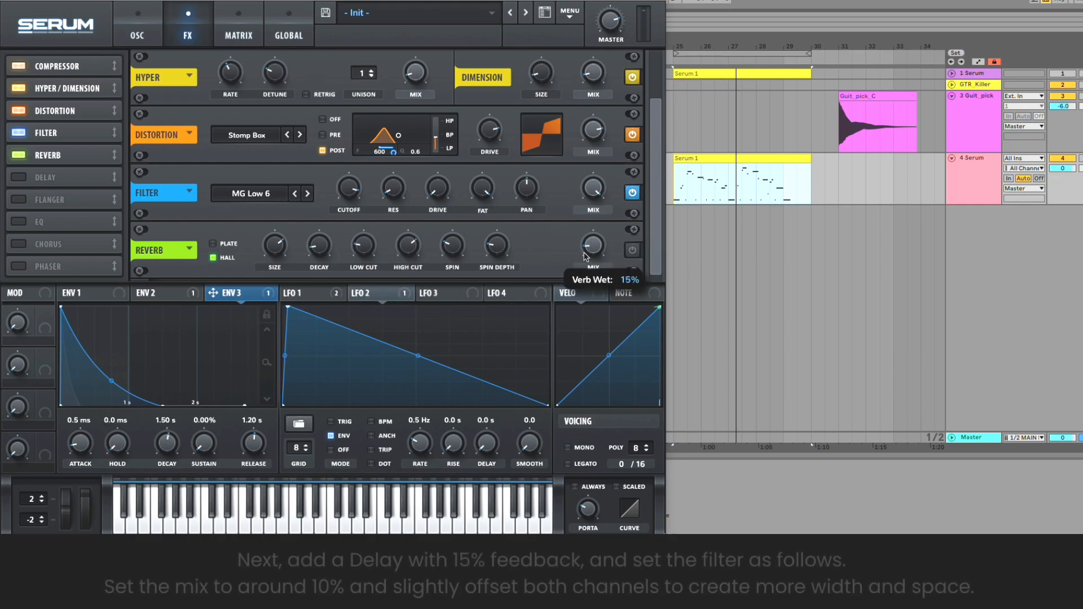
Step: Enable the Delay with 15% feedback, filter bandwidth 2.1 and about 10% mix, offsetting the left channel to 0.974 and the right to 1.023
{"action": "left_click", "coordinate": [20, 177]}
{"action": "left_click_drag", "start_coordinate": [230, 243], "coordinate": [229, 277]}
{"action": "left_click_drag", "start_coordinate": [427, 269], "coordinate": [466, 284]}
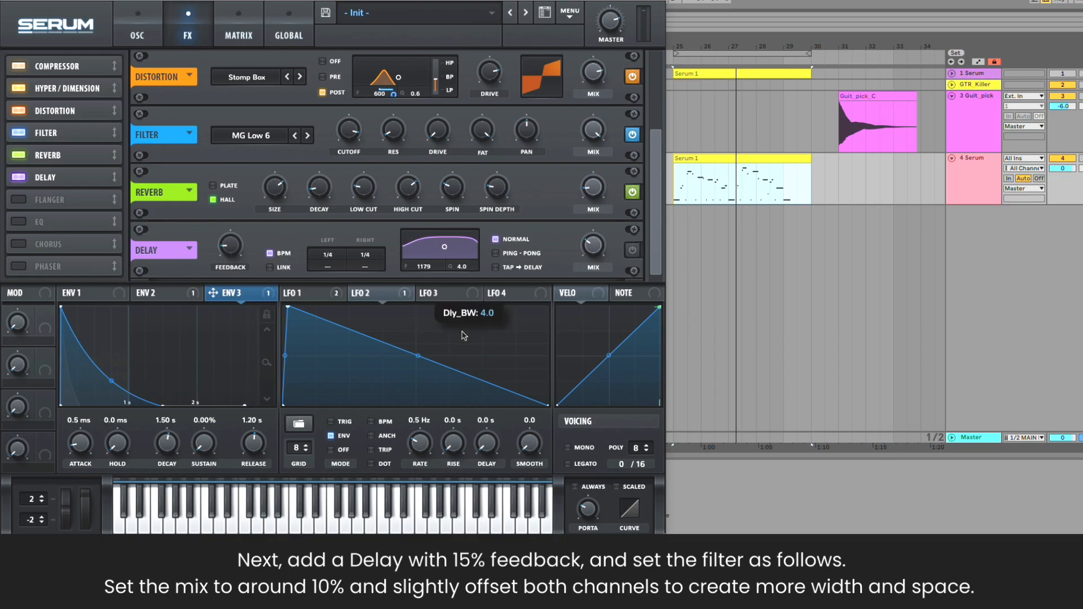
{"action": "left_click_drag", "start_coordinate": [460, 378], "coordinate": [459, 377]}
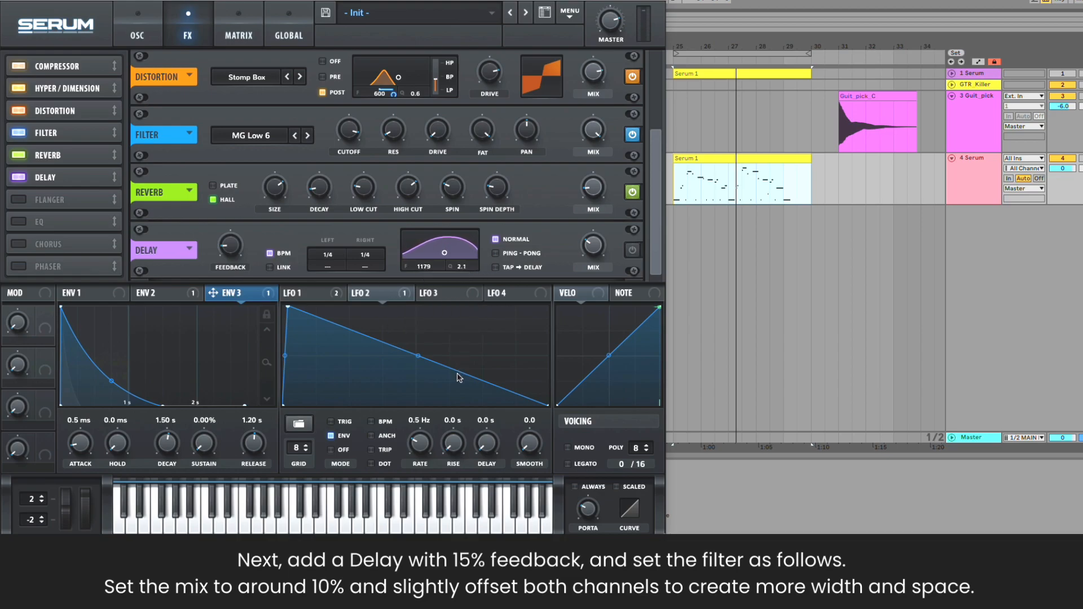
{"action": "mouse_move", "coordinate": [590, 260]}
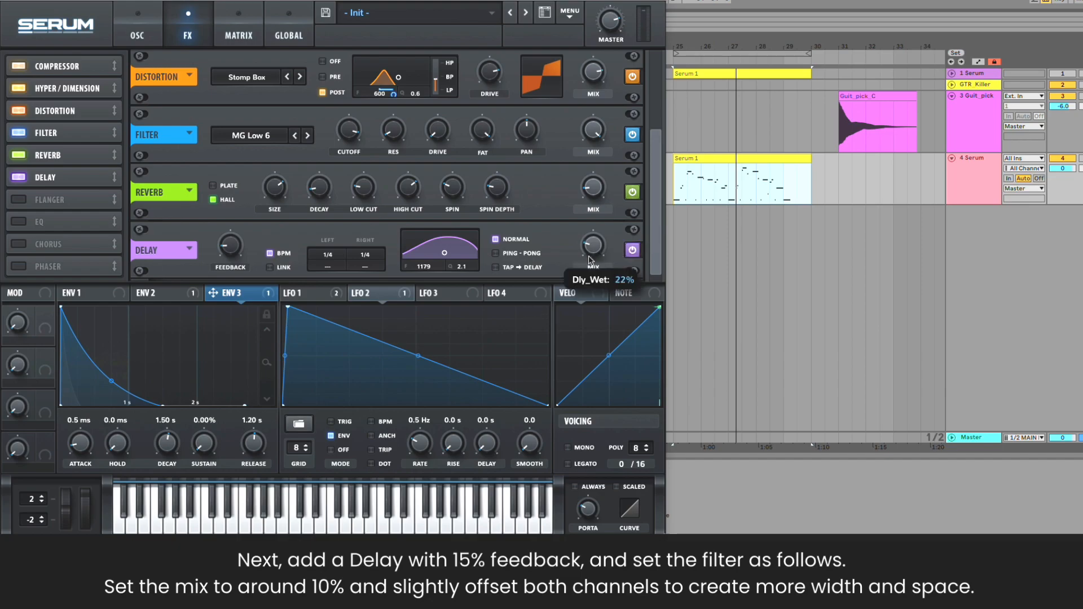
{"action": "left_click_drag", "start_coordinate": [370, 268], "coordinate": [329, 270]}
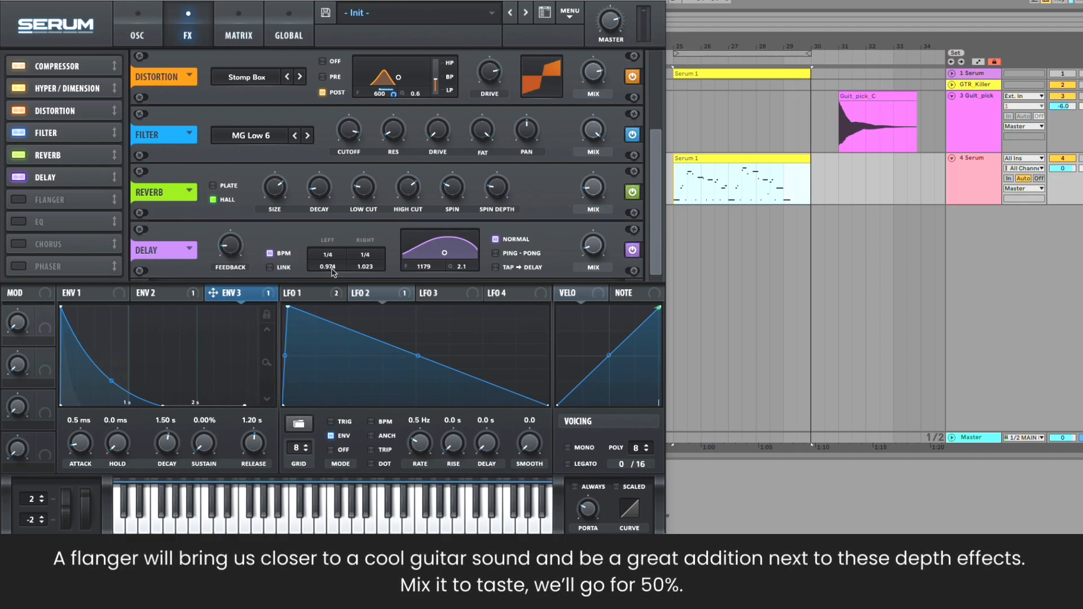
Step: Enable the Flanger and set its mix to about 50%
{"action": "left_click", "coordinate": [18, 199]}
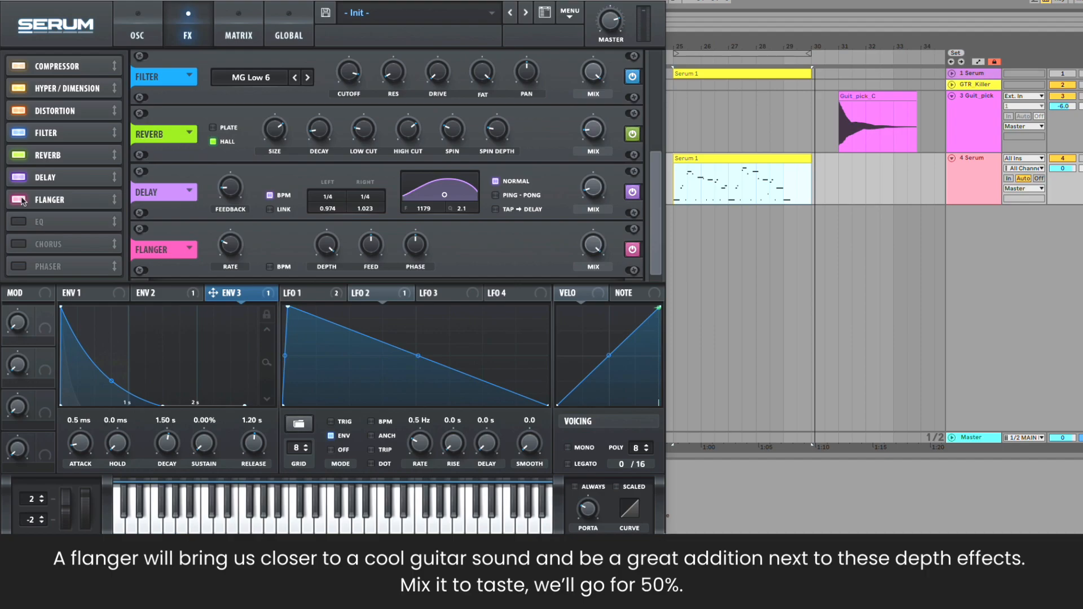
{"action": "mouse_move", "coordinate": [590, 261]}
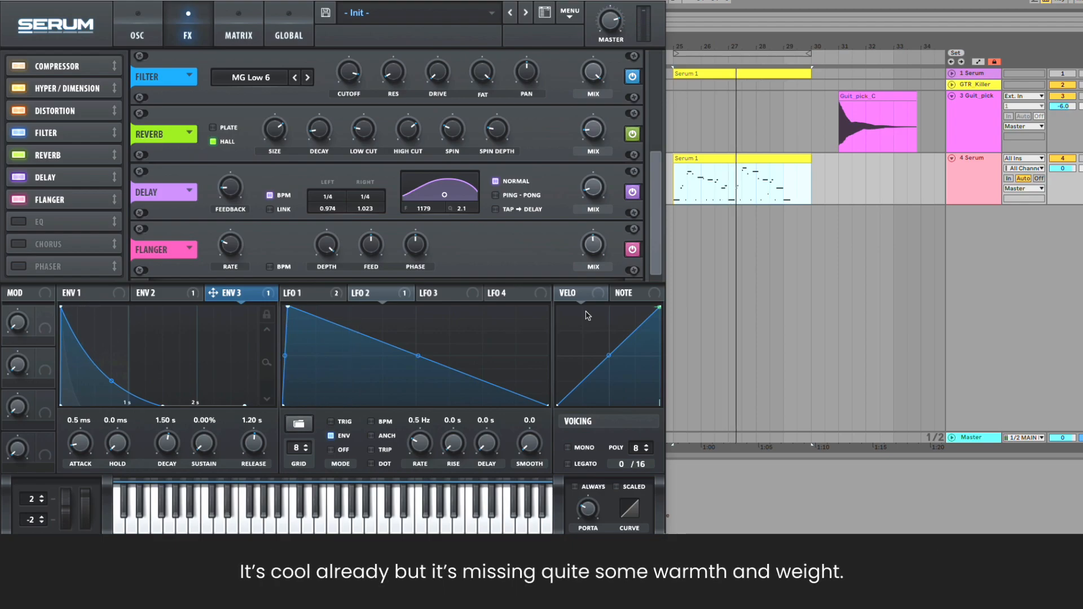
Step: Enable the EQ, cutting the lows below about 120 Hz with Q around 65% and the highs above about 5500 Hz with Q around 40%
{"action": "left_click", "coordinate": [19, 222]}
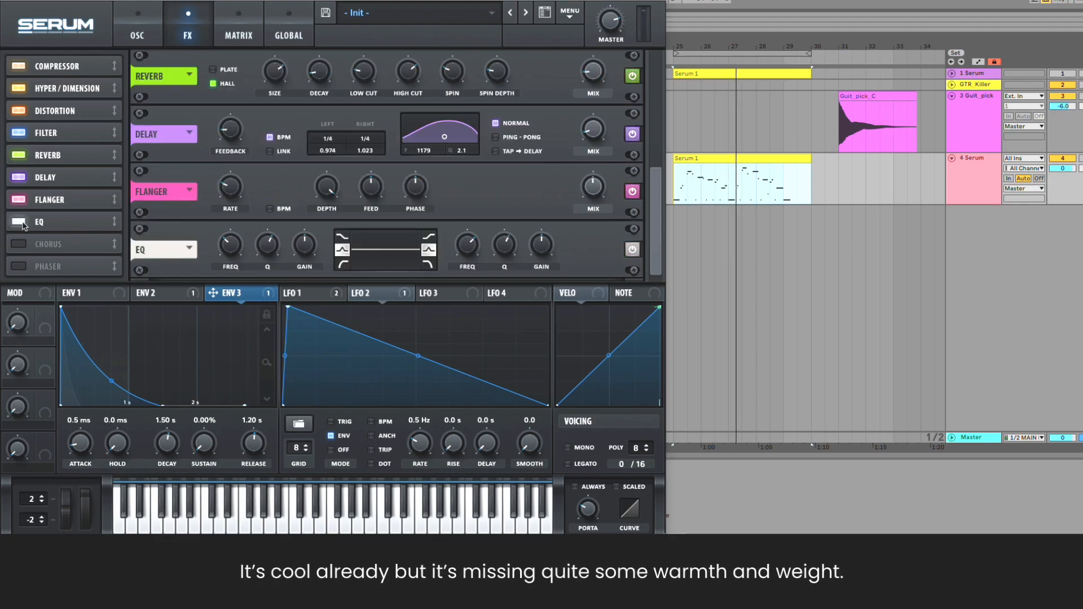
{"action": "left_click", "coordinate": [341, 263]}
{"action": "double_click", "coordinate": [236, 247]}
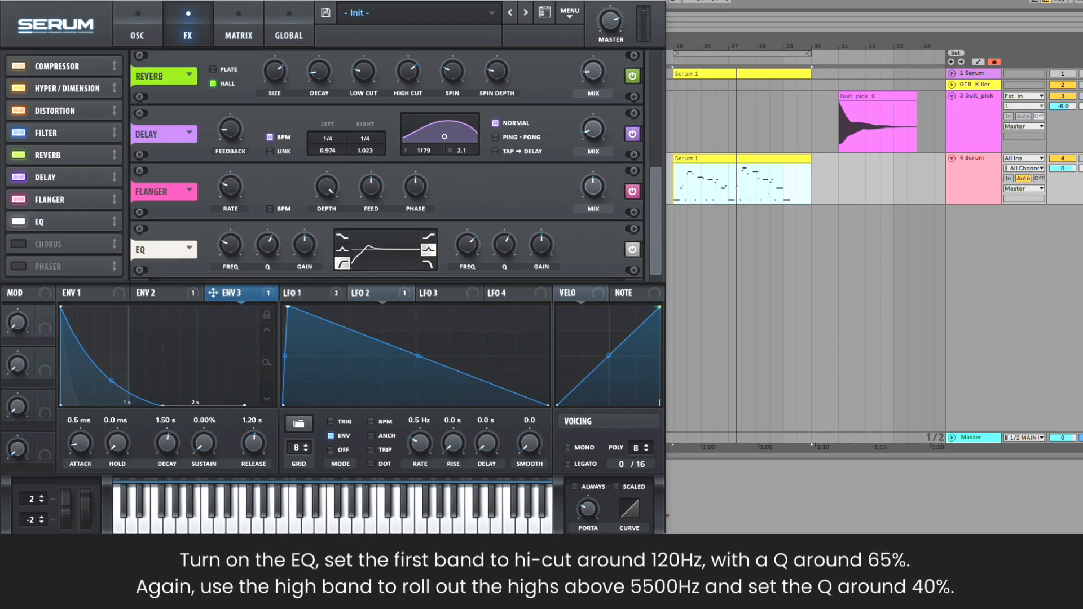
{"action": "double_click", "coordinate": [267, 252]}
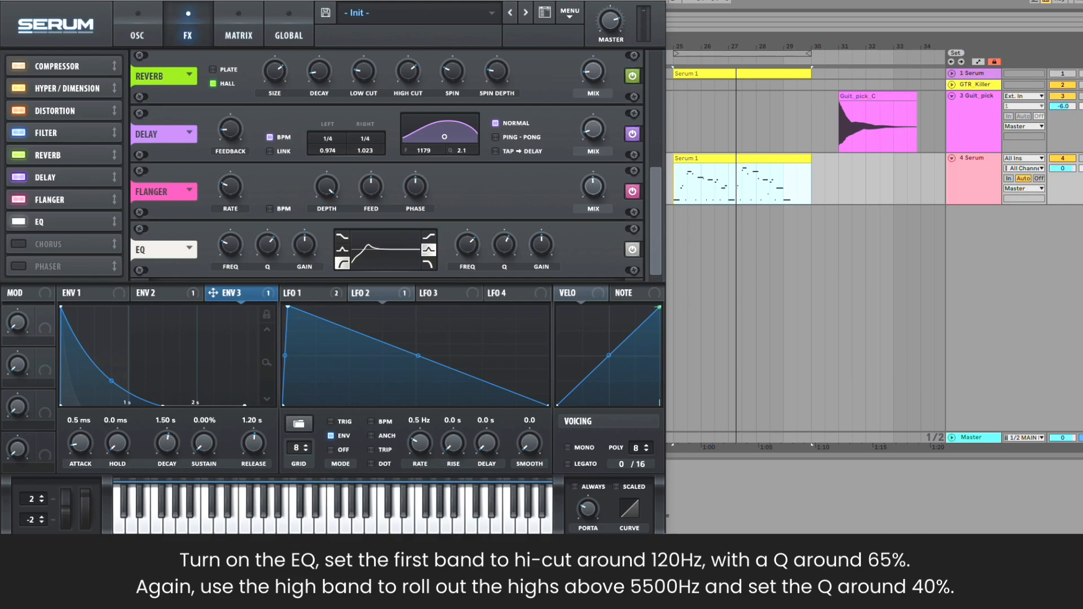
{"action": "left_click", "coordinate": [428, 263]}
{"action": "double_click", "coordinate": [470, 247]}
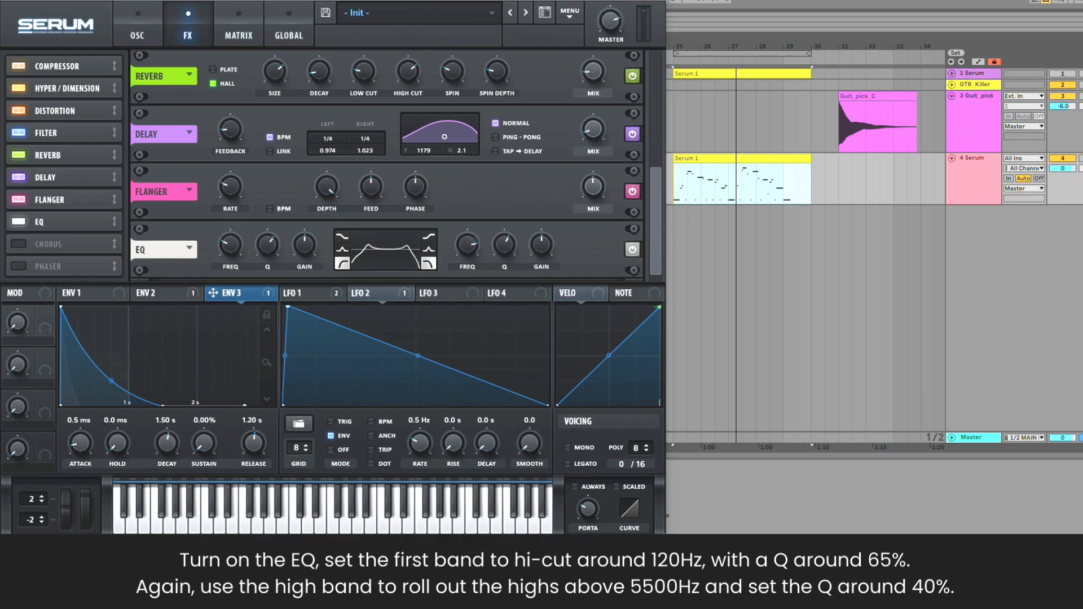
{"action": "double_click", "coordinate": [505, 244]}
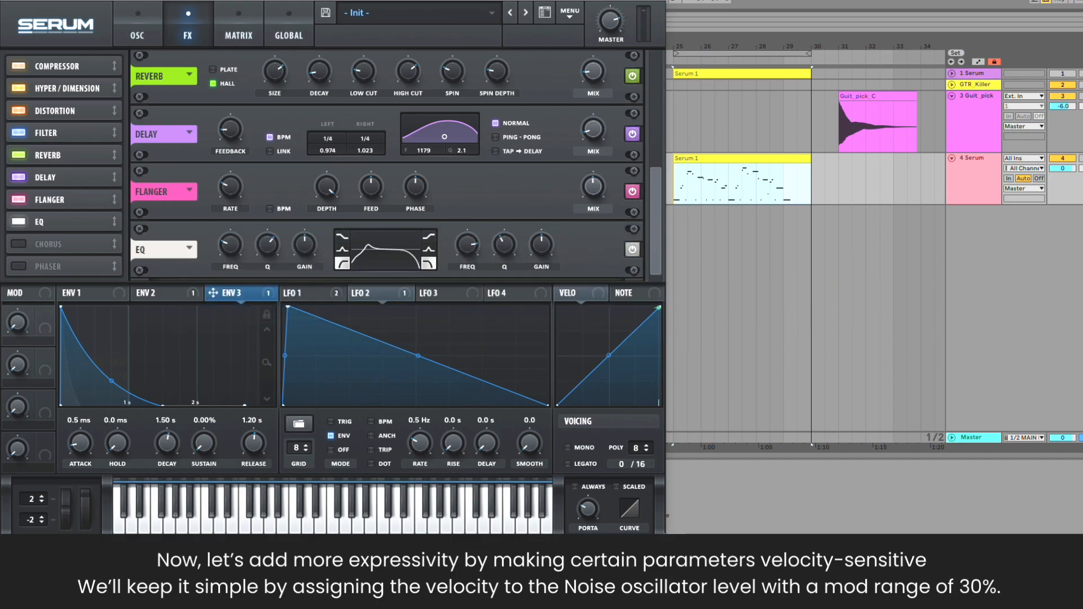
Step: Assign velocity to the noise oscillator level with a 30% range and to the EQ high band's Q with a range around 35%
{"action": "left_click", "coordinate": [137, 37]}
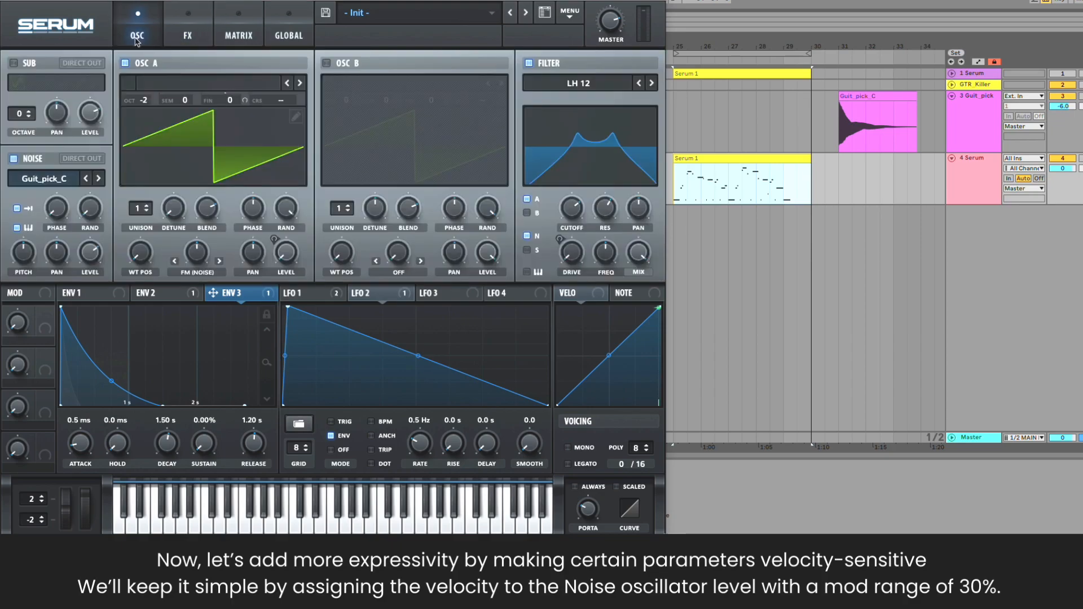
{"action": "left_click_drag", "start_coordinate": [561, 299], "coordinate": [78, 240]}
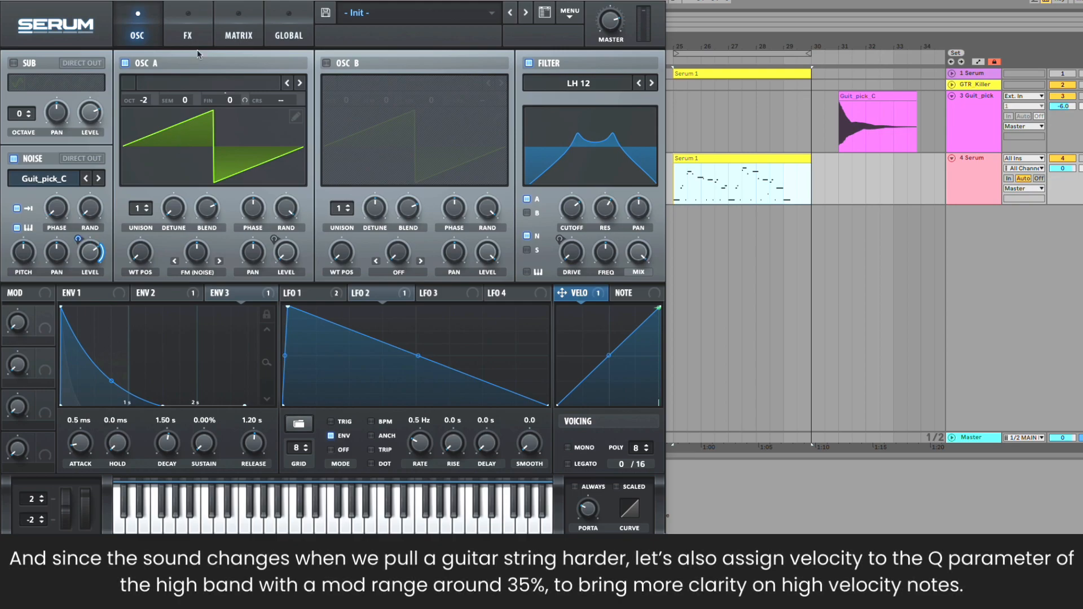
{"action": "left_click", "coordinate": [197, 32]}
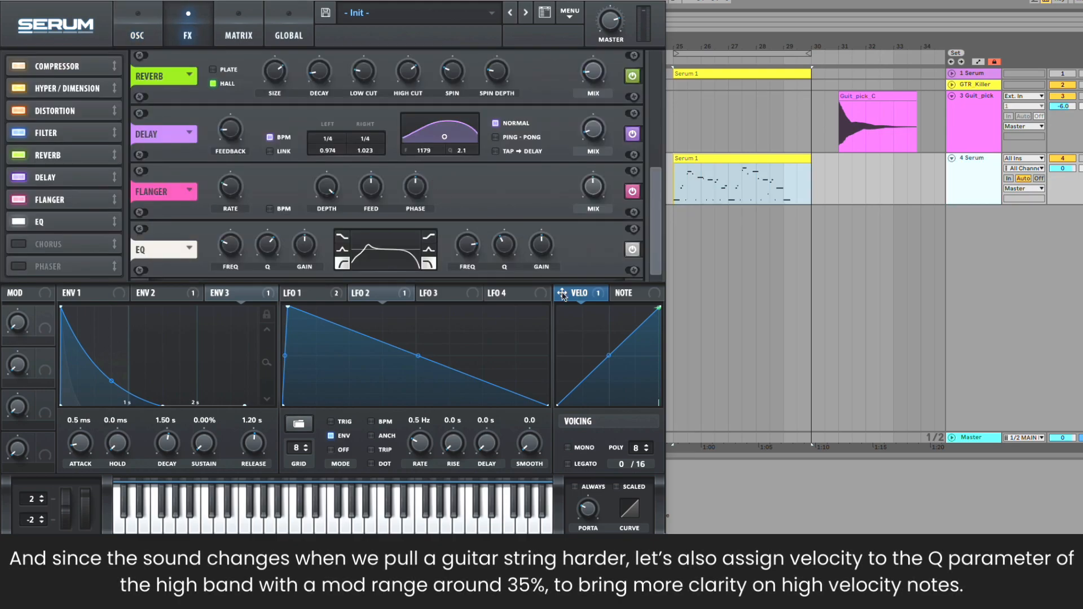
{"action": "left_click_drag", "start_coordinate": [562, 294], "coordinate": [494, 247]}
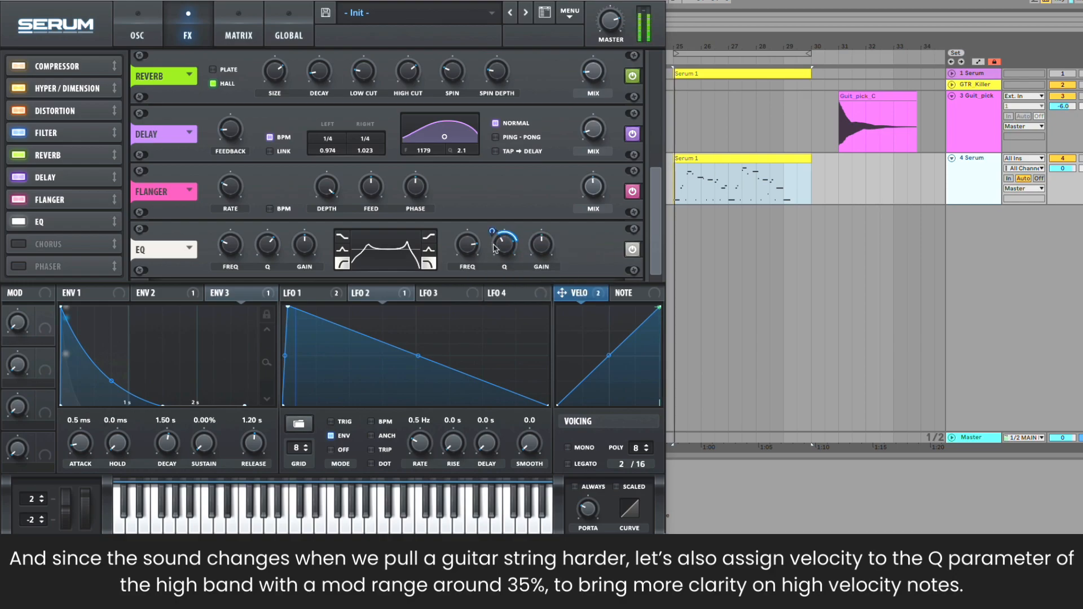
Step: Fine-tune the velocity modulation range on the EQ high band's Q to around 35%
{"action": "left_click_drag", "start_coordinate": [492, 232], "coordinate": [492, 238]}
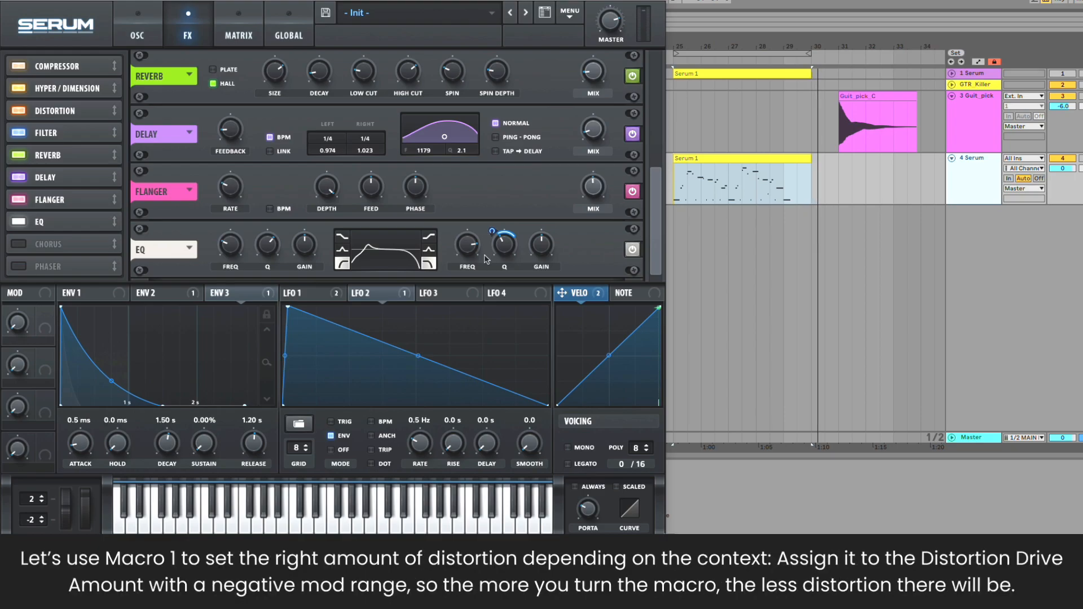
Step: Assign Macro 1, labelled LESS DRIVE, to the Distortion drive with a negative modulation range
{"action": "left_click_drag", "start_coordinate": [657, 252], "coordinate": [663, 92]}
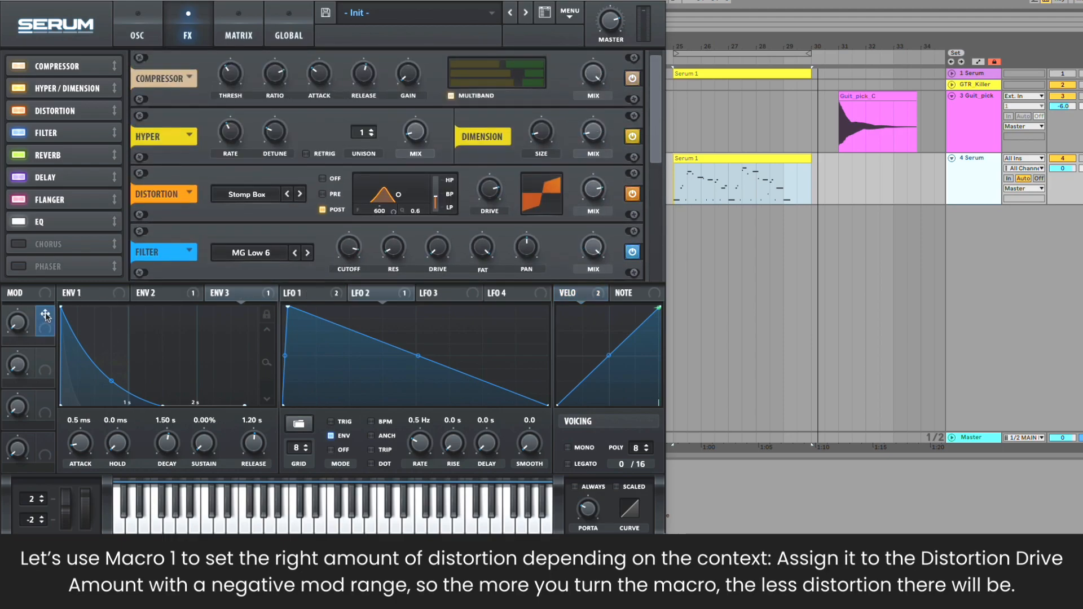
{"action": "left_click_drag", "start_coordinate": [482, 181], "coordinate": [476, 187]}
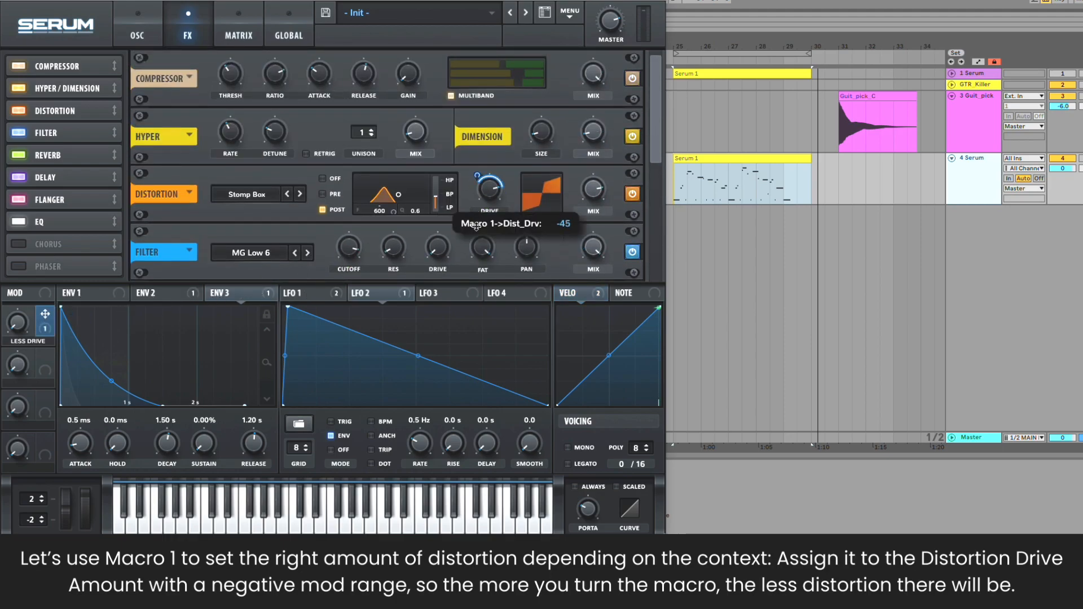
{"action": "left_click_drag", "start_coordinate": [475, 231], "coordinate": [477, 236]}
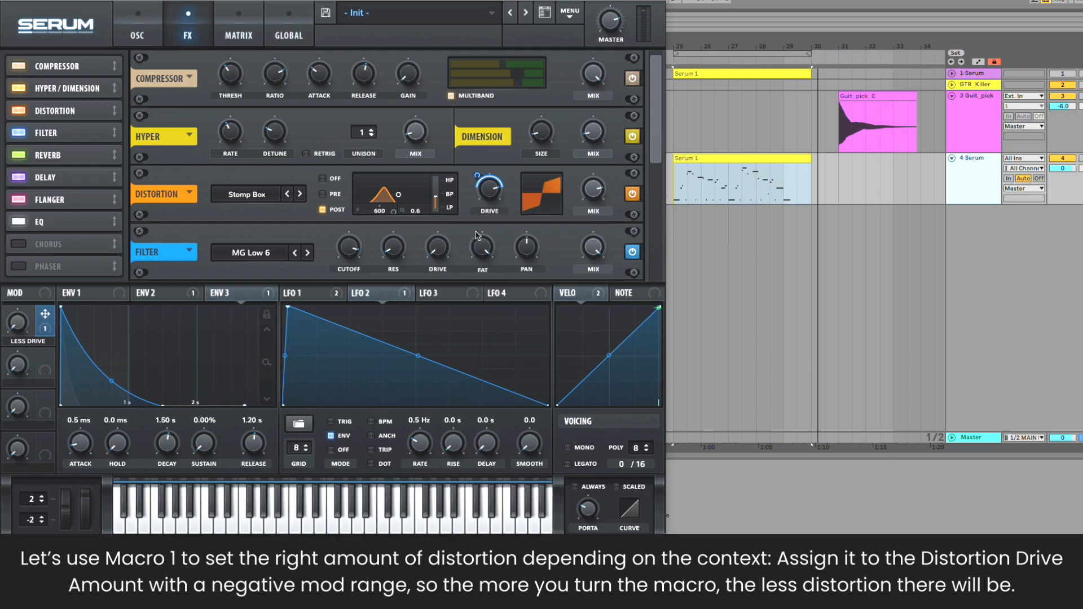
Step: Play the clip and audition the LESS DRIVE macro by sweeping it up and back to zero
{"action": "key", "text": "space"}
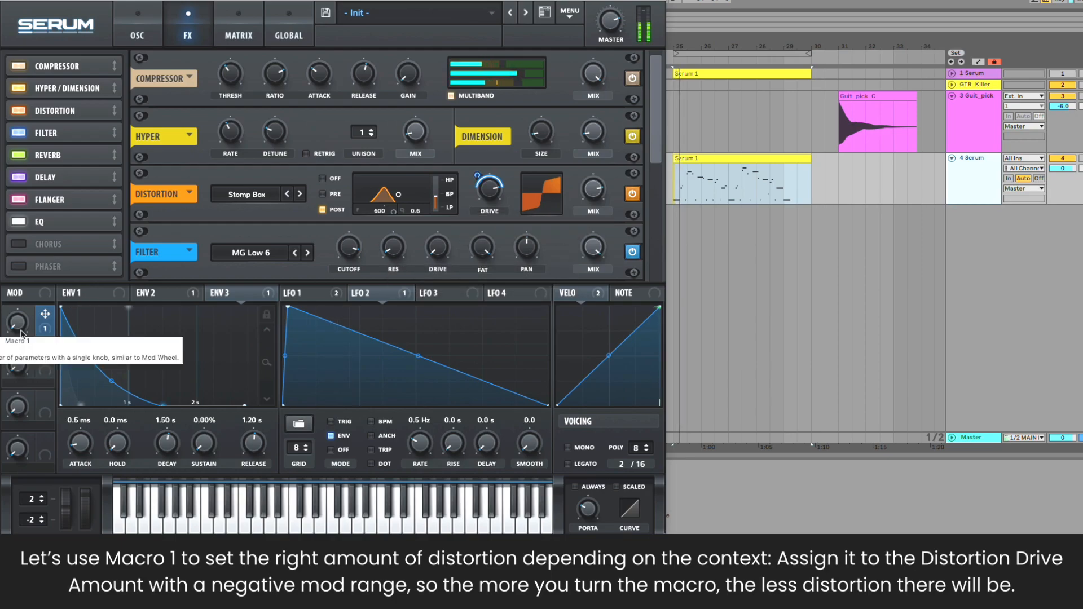
{"action": "left_click_drag", "start_coordinate": [21, 331], "coordinate": [44, 194]}
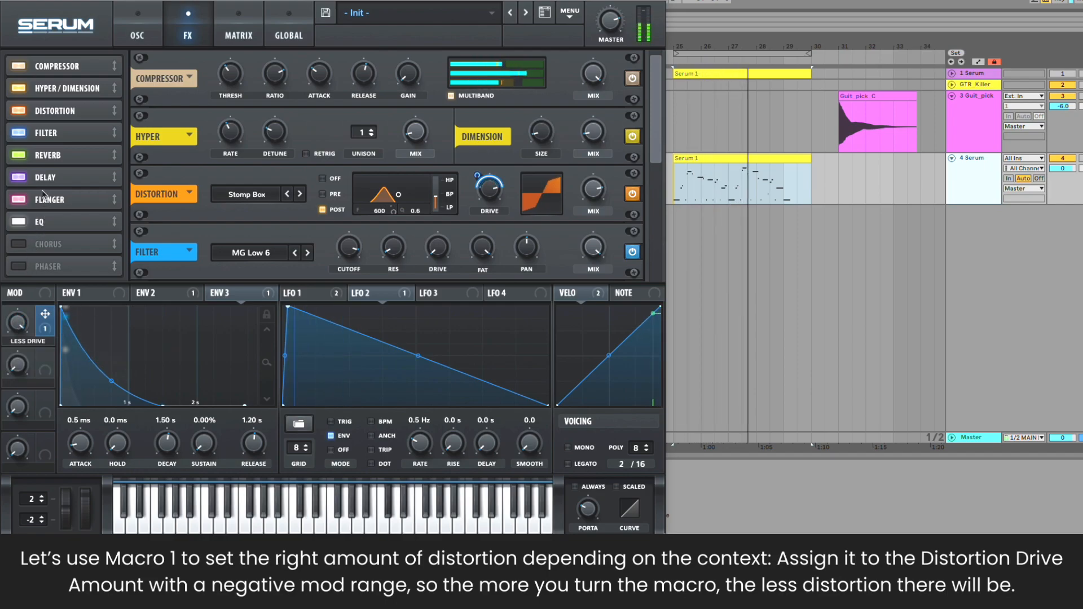
{"action": "left_click_drag", "start_coordinate": [17, 322], "coordinate": [26, 459]}
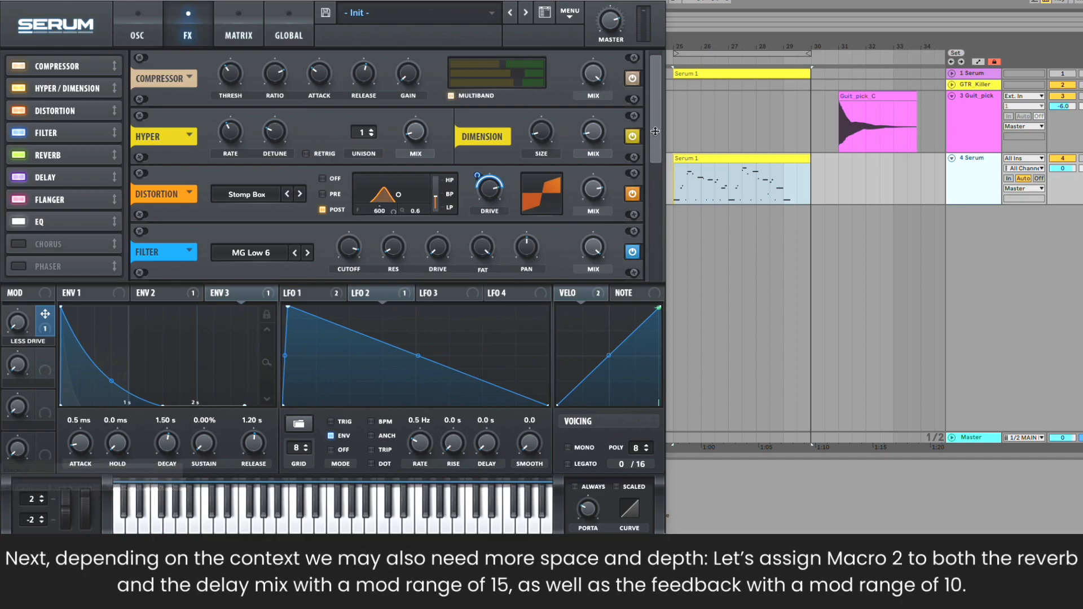
Step: Assign Macro 2, labelled DEPTH MIX, to the reverb and delay mix with range 15 and to delay feedback with range 10, and audition it
{"action": "left_click_drag", "start_coordinate": [655, 132], "coordinate": [653, 221]}
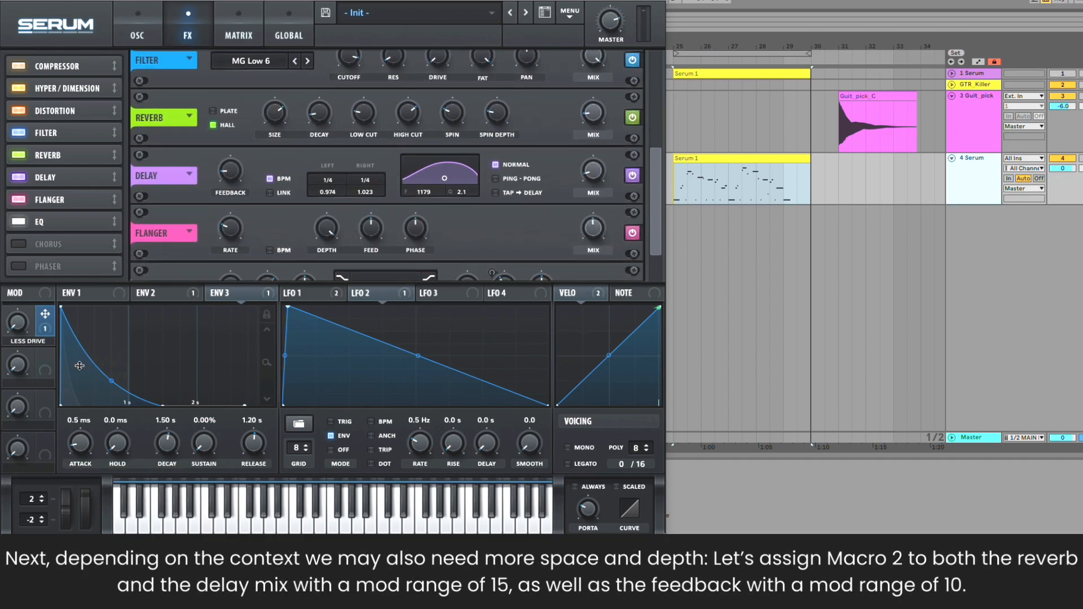
{"action": "left_click_drag", "start_coordinate": [581, 105], "coordinate": [582, 107]}
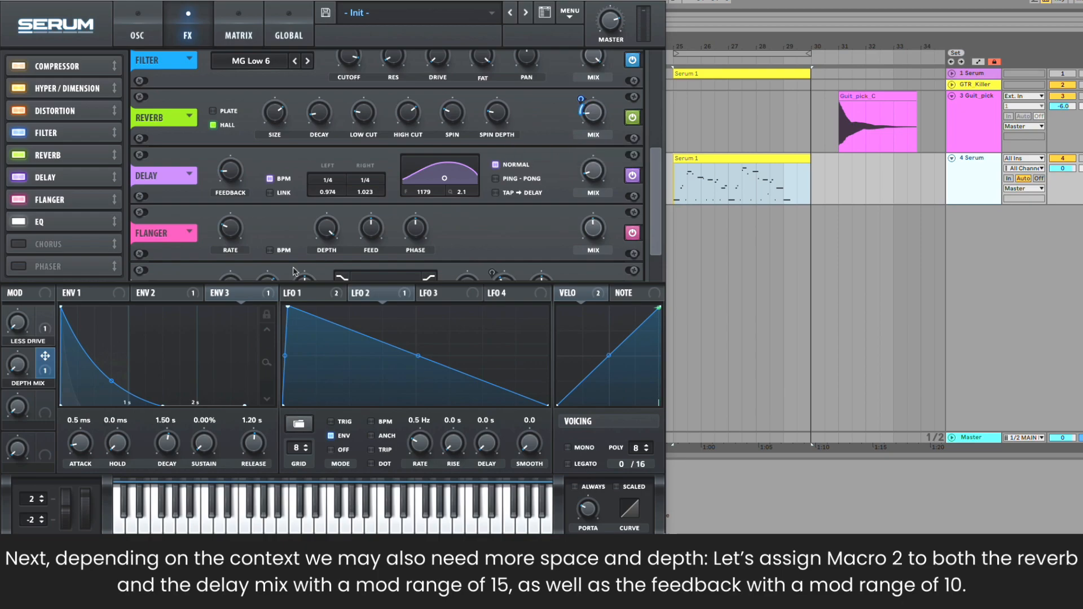
{"action": "left_click_drag", "start_coordinate": [579, 159], "coordinate": [570, 197]}
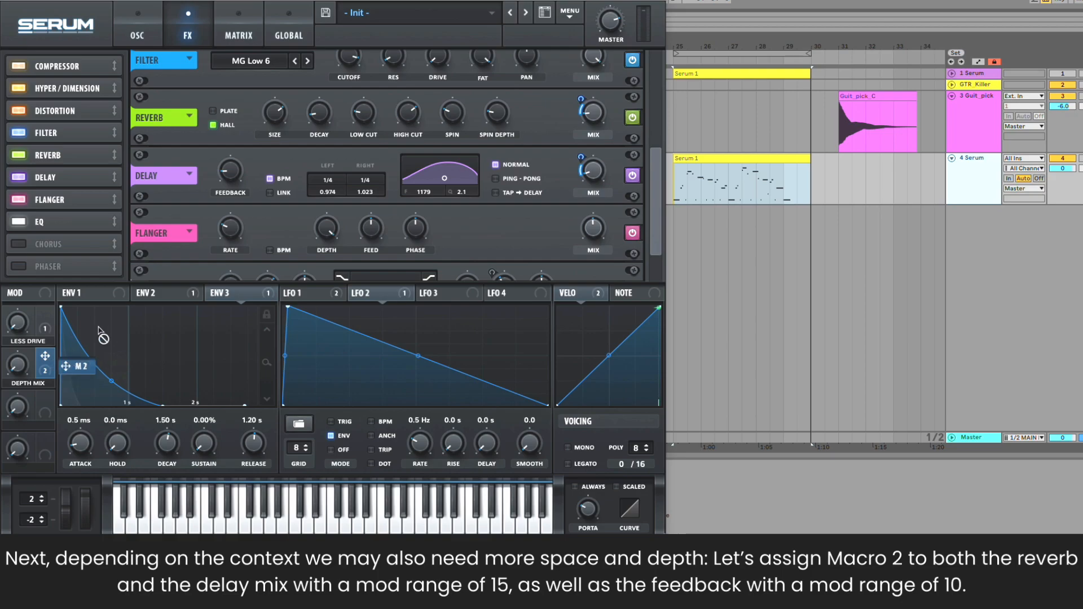
{"action": "left_click_drag", "start_coordinate": [227, 164], "coordinate": [220, 194]}
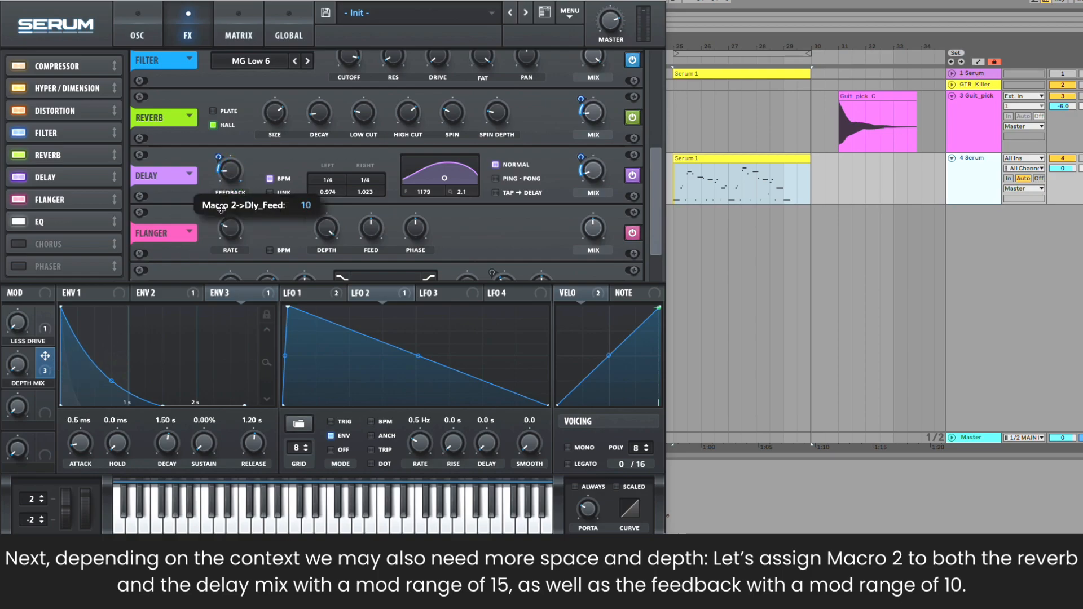
{"action": "left_click_drag", "start_coordinate": [26, 371], "coordinate": [47, 237]}
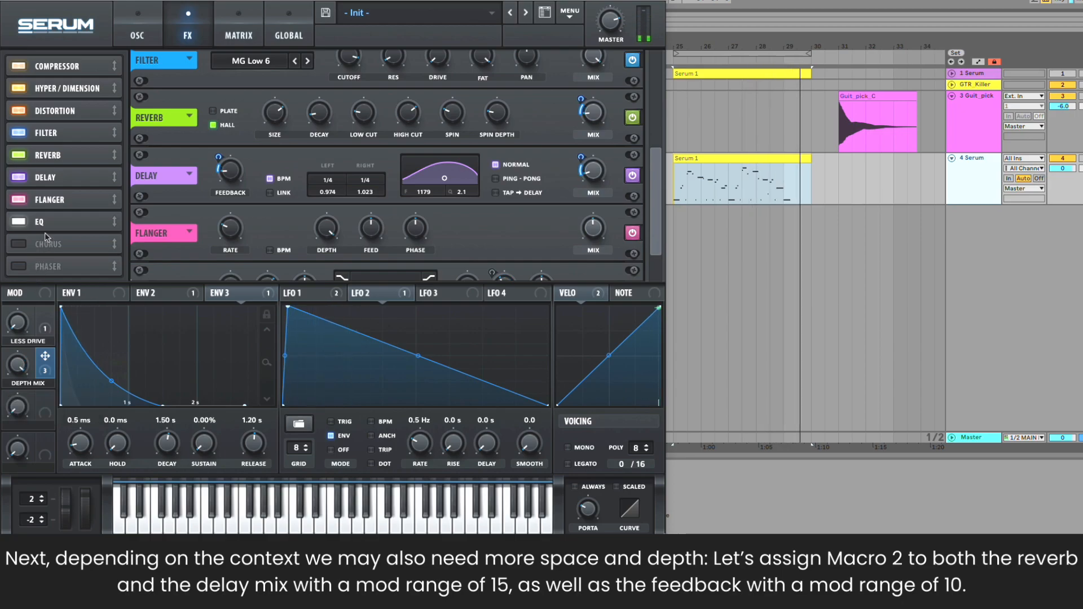
{"action": "left_click_drag", "start_coordinate": [17, 366], "coordinate": [18, 464]}
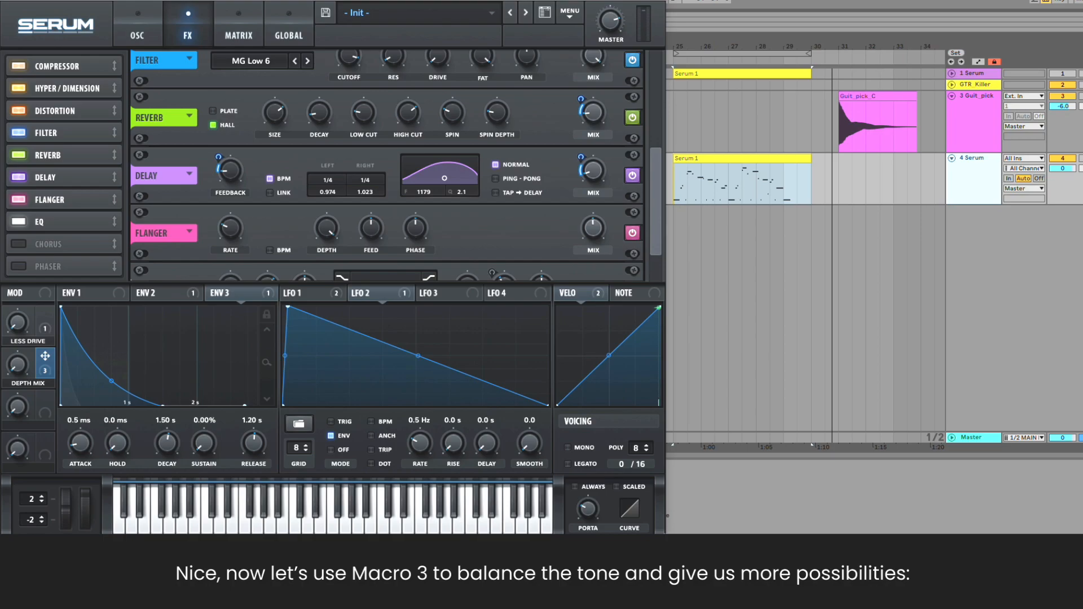
Step: Assign Macro 3, labelled TONE, to the EQ low band's Q with a negative range and to the compressor's high band threshold at about 50%
{"action": "left_click_drag", "start_coordinate": [651, 192], "coordinate": [649, 240]}
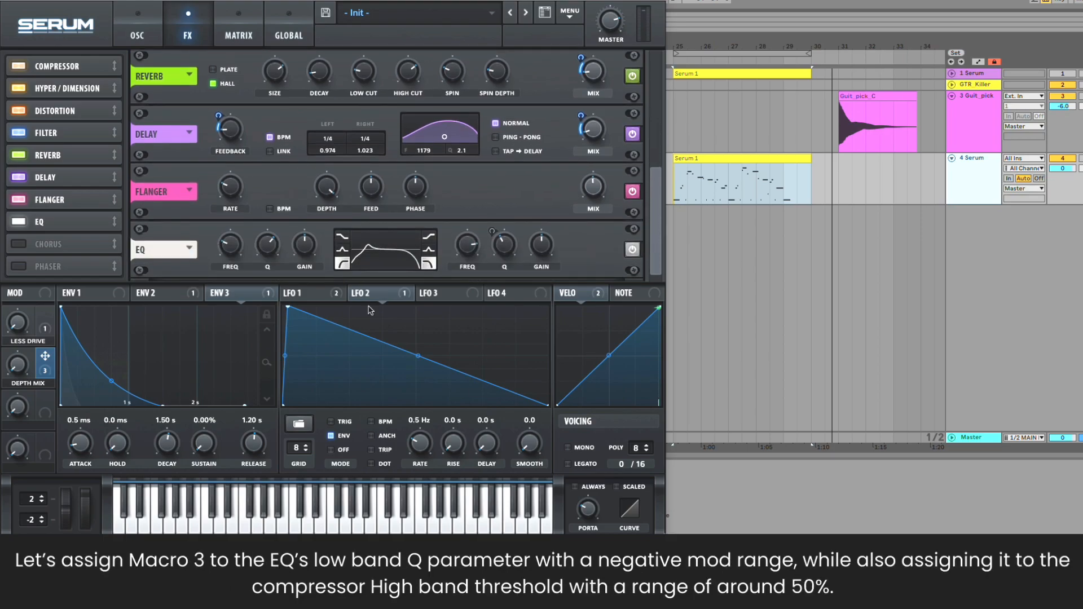
{"action": "left_click_drag", "start_coordinate": [258, 232], "coordinate": [257, 268]}
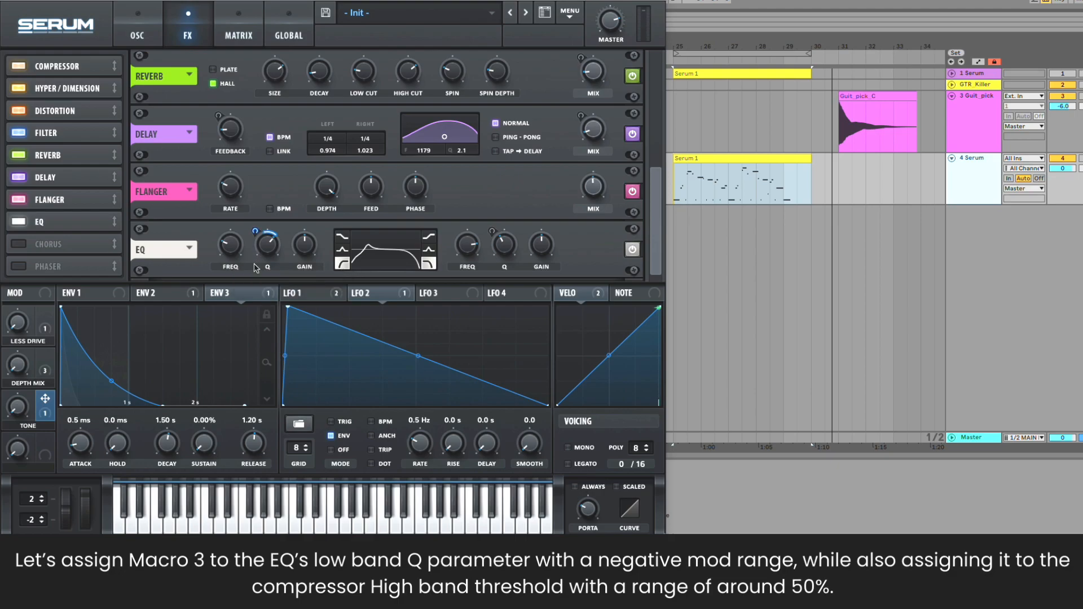
{"action": "left_click_drag", "start_coordinate": [650, 236], "coordinate": [650, 90]}
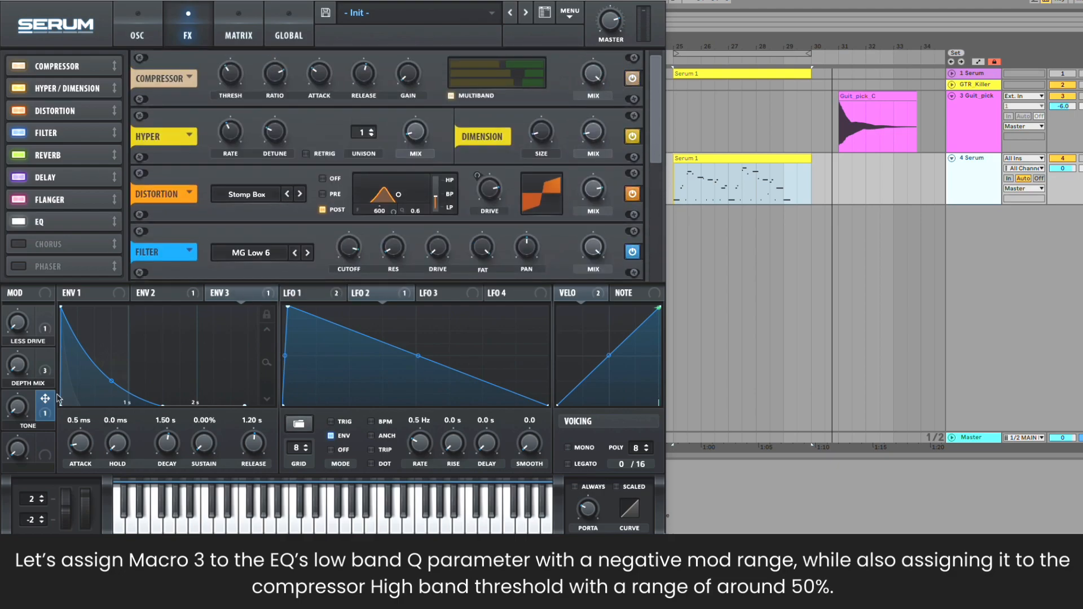
{"action": "left_click_drag", "start_coordinate": [374, 163], "coordinate": [524, 67]}
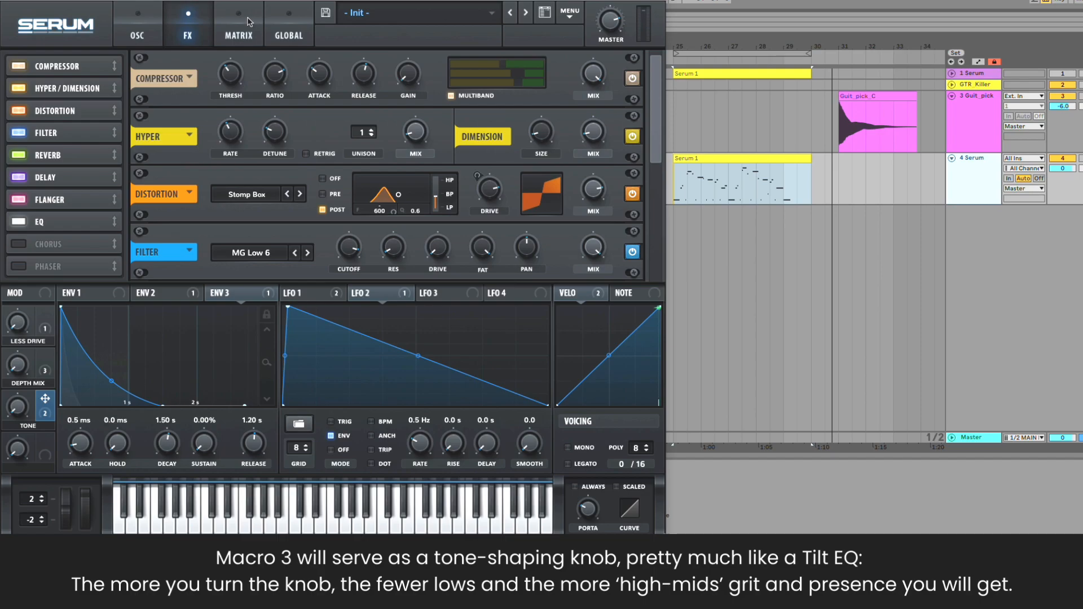
{"action": "left_click", "coordinate": [249, 22]}
{"action": "scroll", "coordinate": [404, 168], "scroll_direction": "down", "scroll_amount": 5}
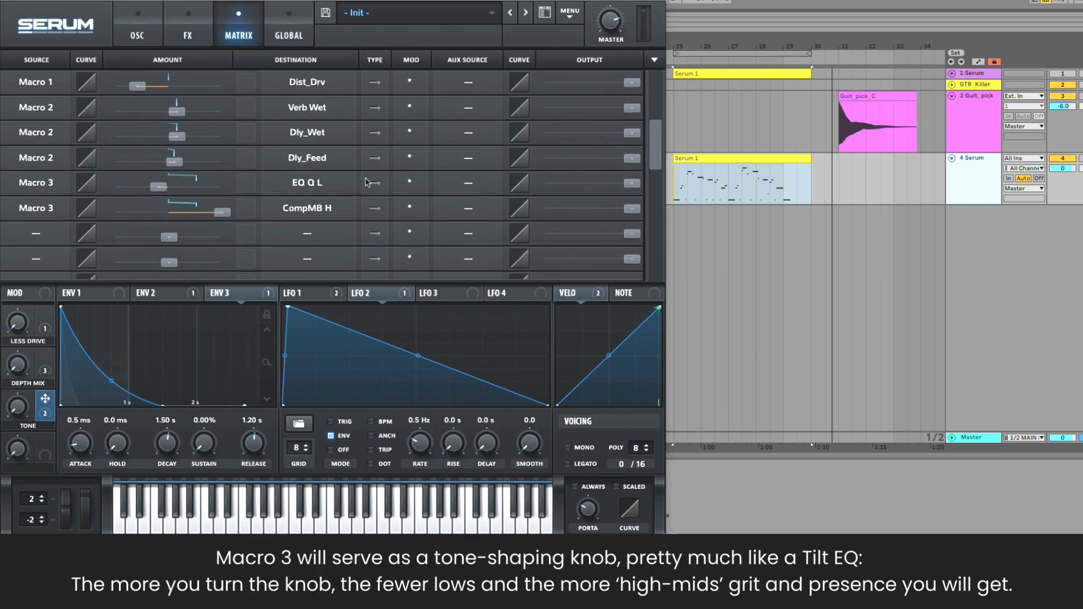
{"action": "left_click_drag", "start_coordinate": [221, 214], "coordinate": [170, 214]}
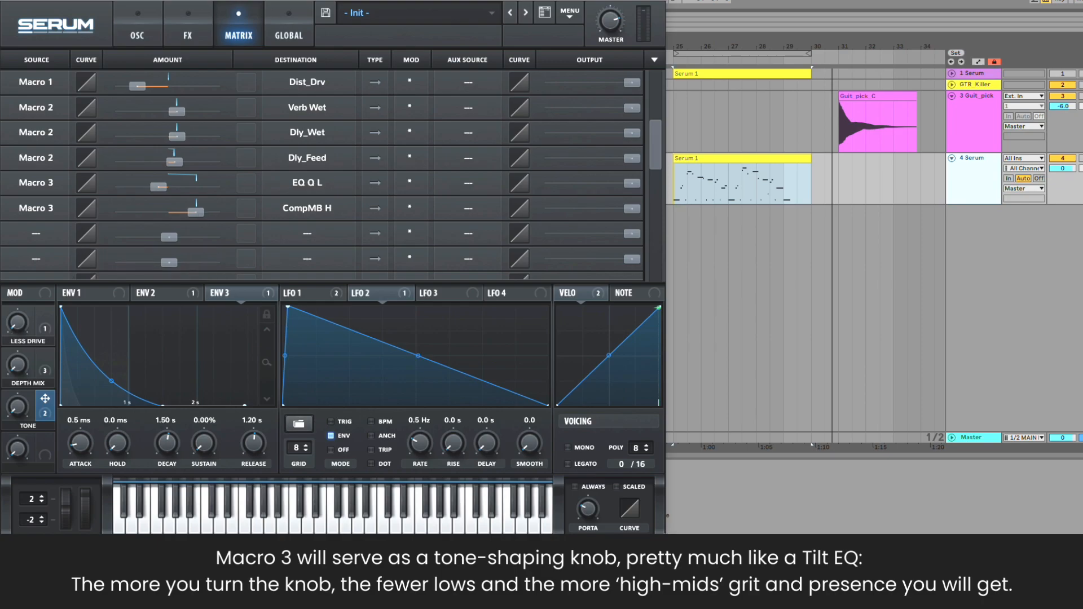
Step: Play the clip and audition the TONE macro by sweeping it up and back to zero
{"action": "key", "text": "space"}
{"action": "left_click_drag", "start_coordinate": [22, 416], "coordinate": [41, 290]}
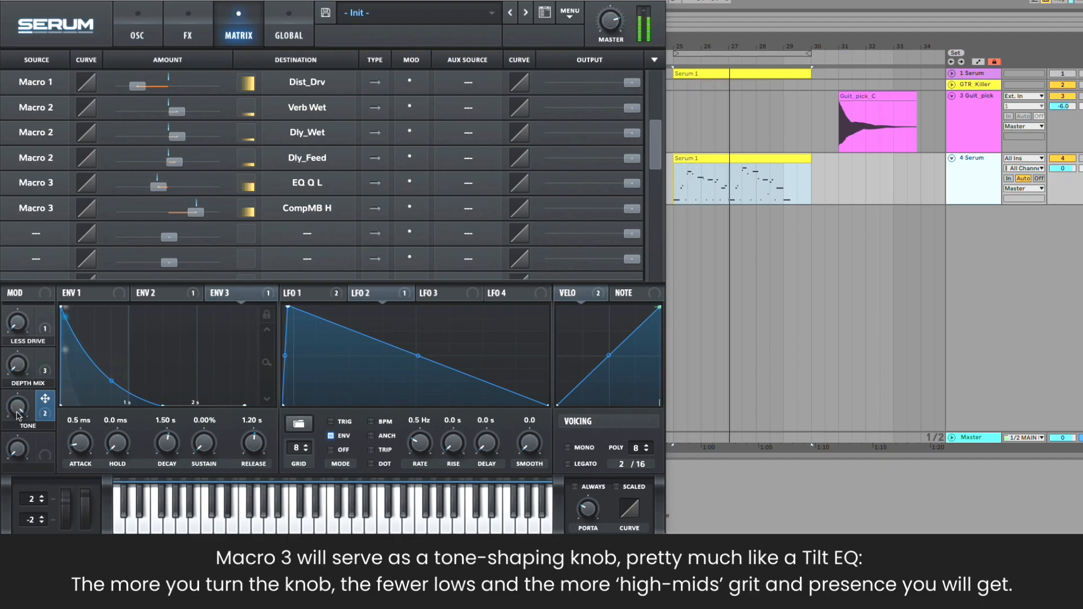
{"action": "left_click_drag", "start_coordinate": [18, 412], "coordinate": [18, 507]}
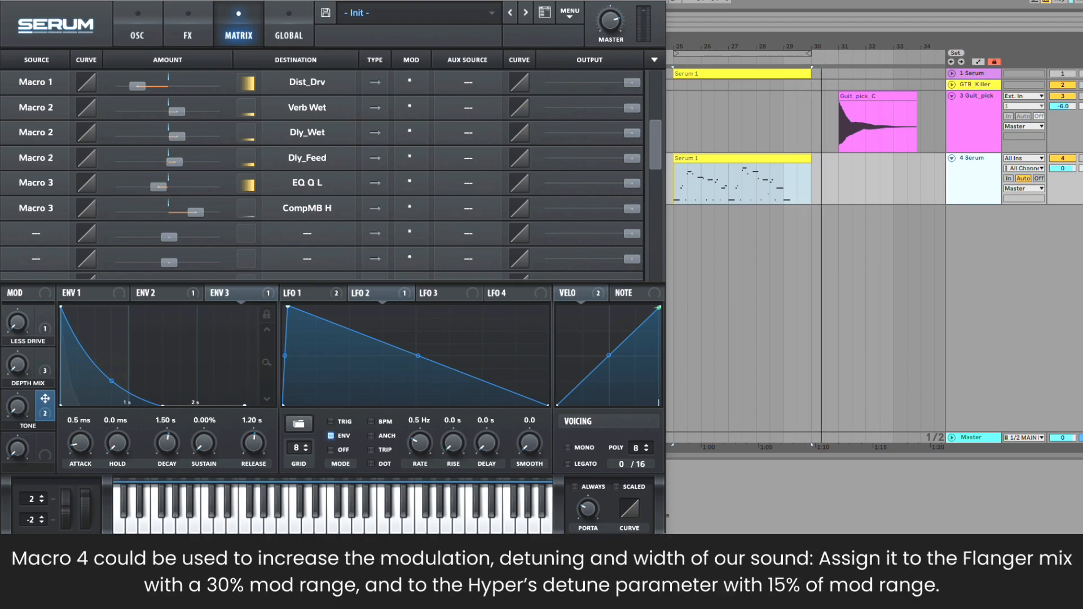
Step: Assign Macro 4, labelled MOD AMOUNT, to the Flanger mix with a 30% range and the Hyper detune with a 15% range, and audition it
{"action": "left_click", "coordinate": [188, 35]}
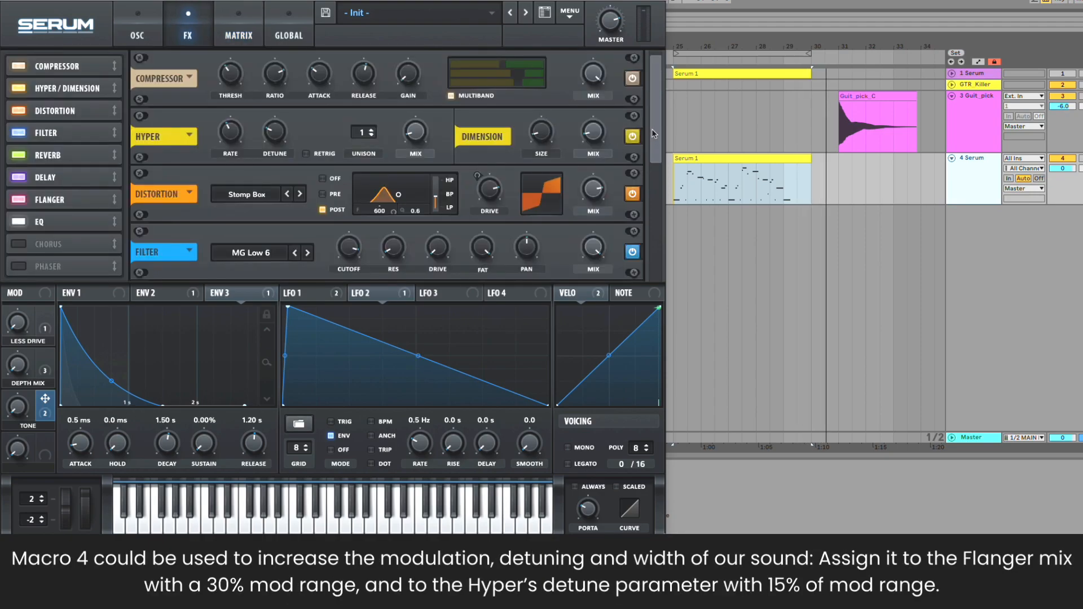
{"action": "left_click_drag", "start_coordinate": [654, 135], "coordinate": [655, 264]}
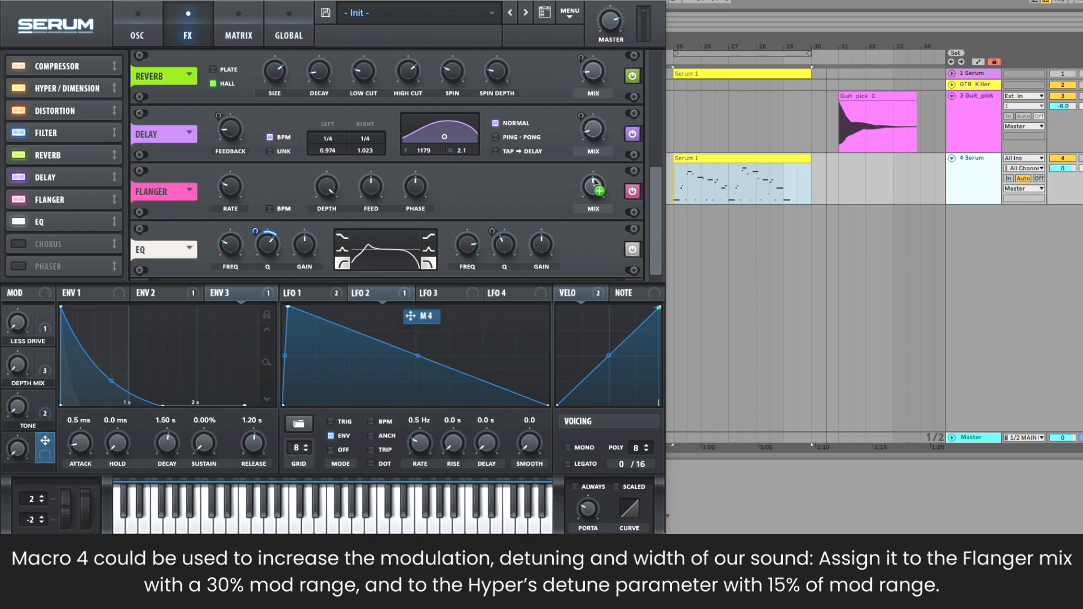
{"action": "left_click_drag", "start_coordinate": [594, 183], "coordinate": [583, 178]}
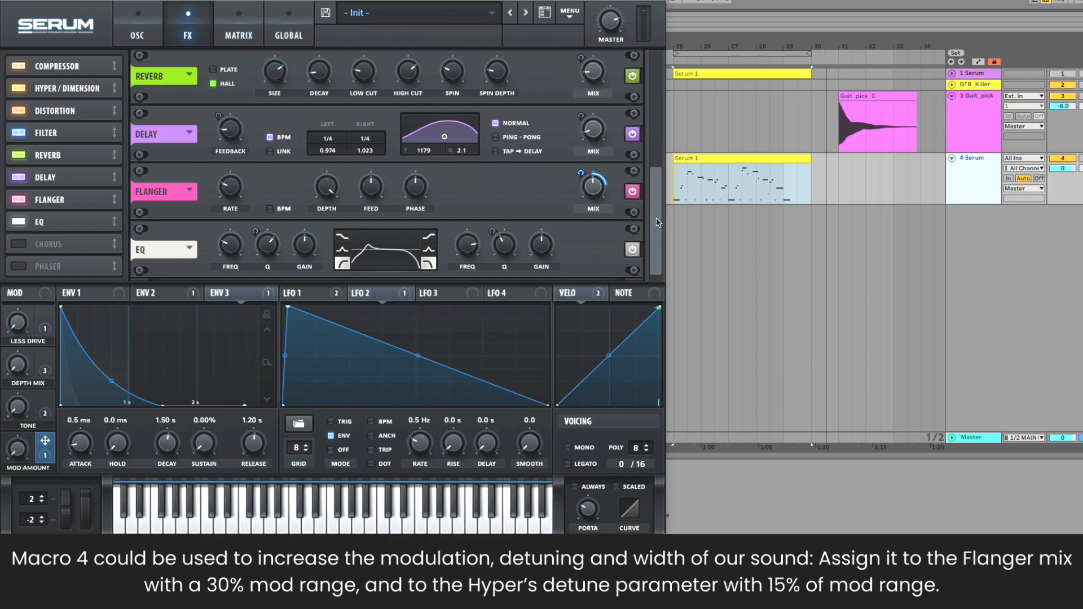
{"action": "scroll", "coordinate": [657, 221], "scroll_direction": "up", "scroll_amount": 5}
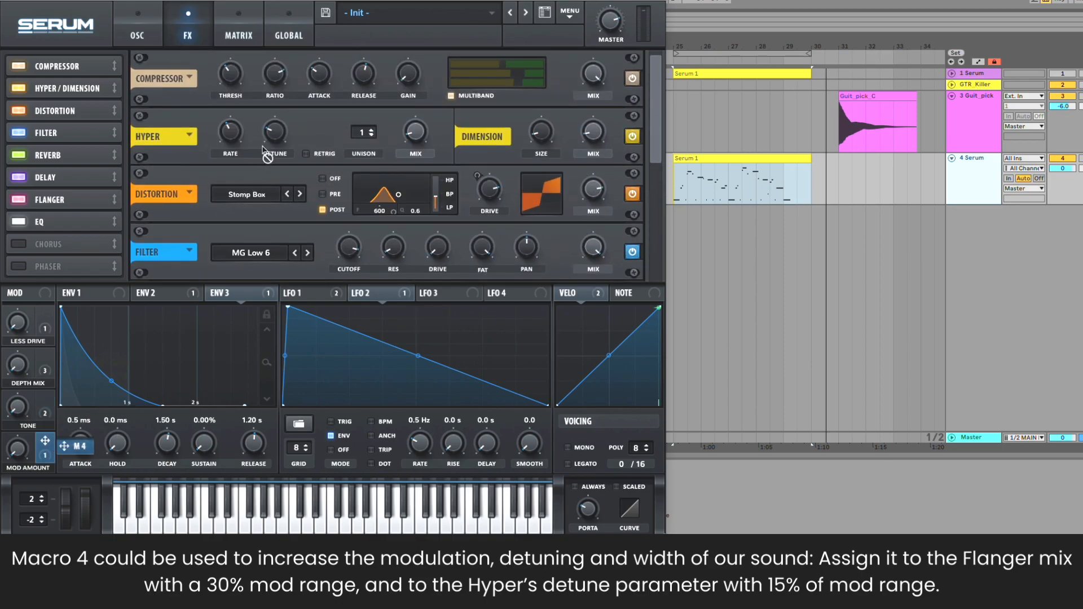
{"action": "left_click_drag", "start_coordinate": [265, 114], "coordinate": [266, 142]}
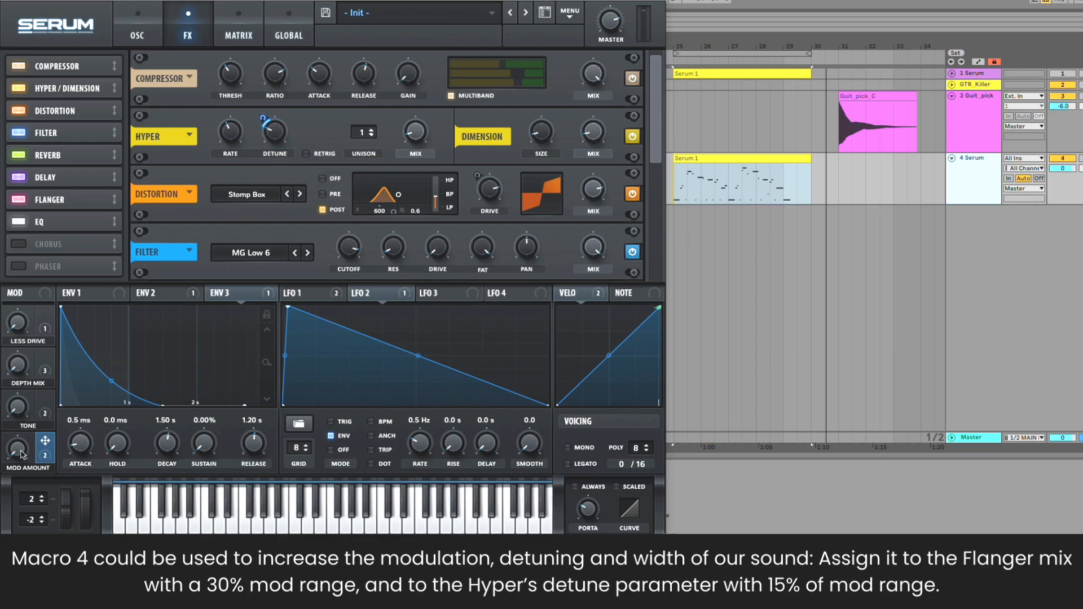
{"action": "left_click_drag", "start_coordinate": [19, 454], "coordinate": [29, 381]}
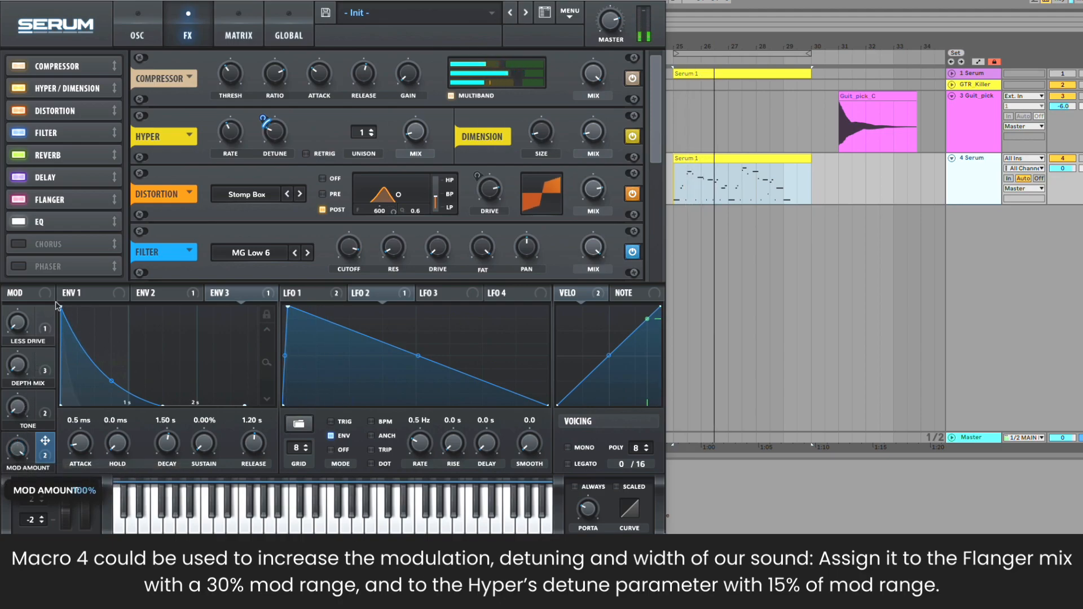
{"action": "left_click", "coordinate": [20, 455]}
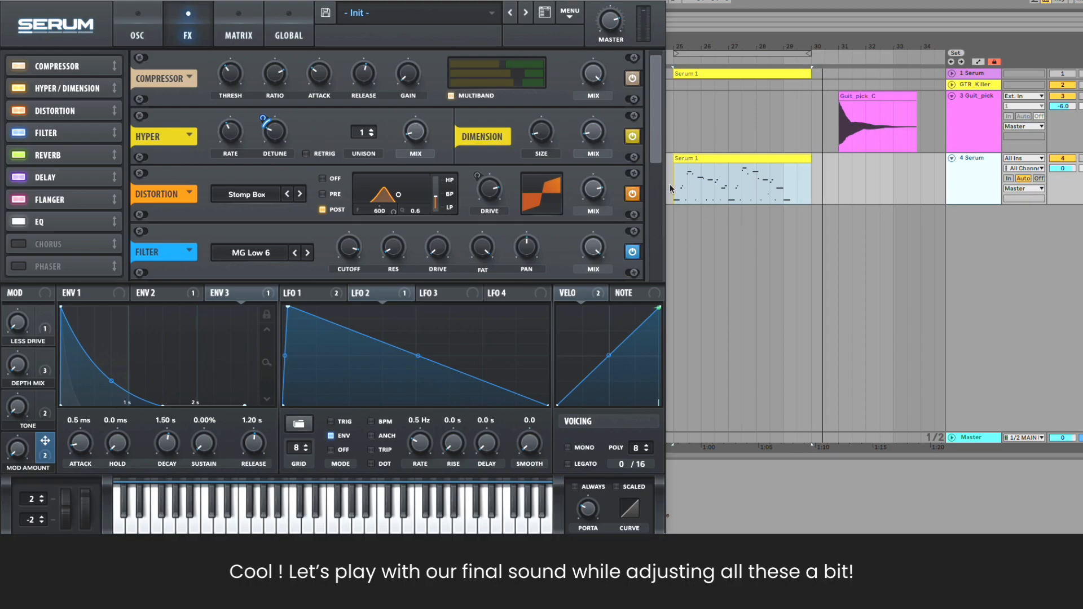
Step: Loop bars 25 to 29 of the Serum clip and start playback
{"action": "left_click_drag", "start_coordinate": [670, 189], "coordinate": [783, 189]}
{"action": "key", "text": "super+l"}
{"action": "key", "text": "space"}
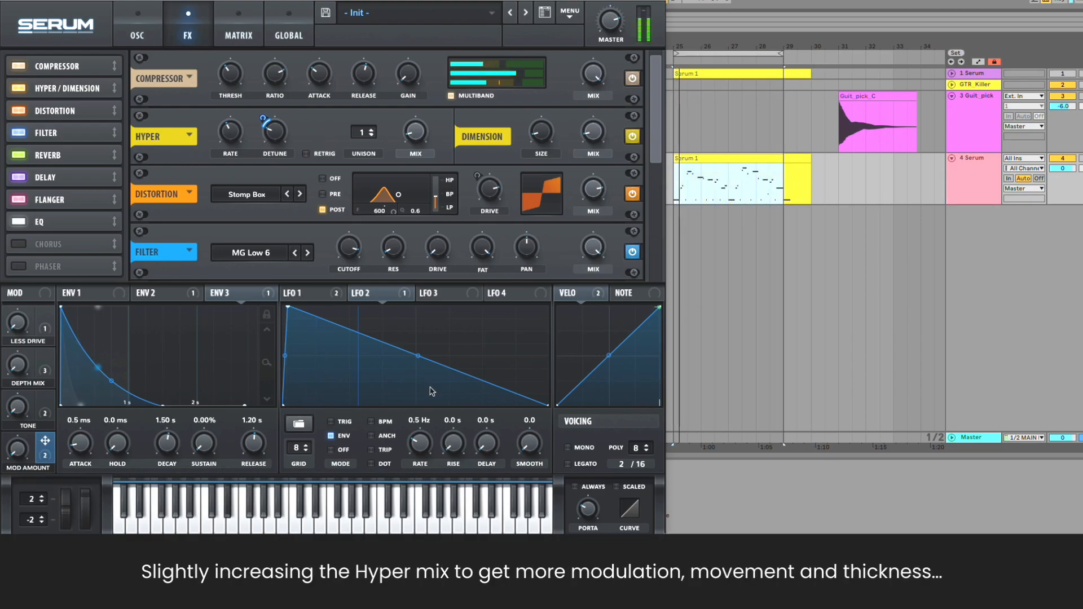
Step: Raise the Hyper mix slightly and try out the MOD AMOUNT and TONE macros during playback
{"action": "left_click_drag", "start_coordinate": [425, 145], "coordinate": [424, 138]}
{"action": "left_click_drag", "start_coordinate": [17, 450], "coordinate": [32, 334]}
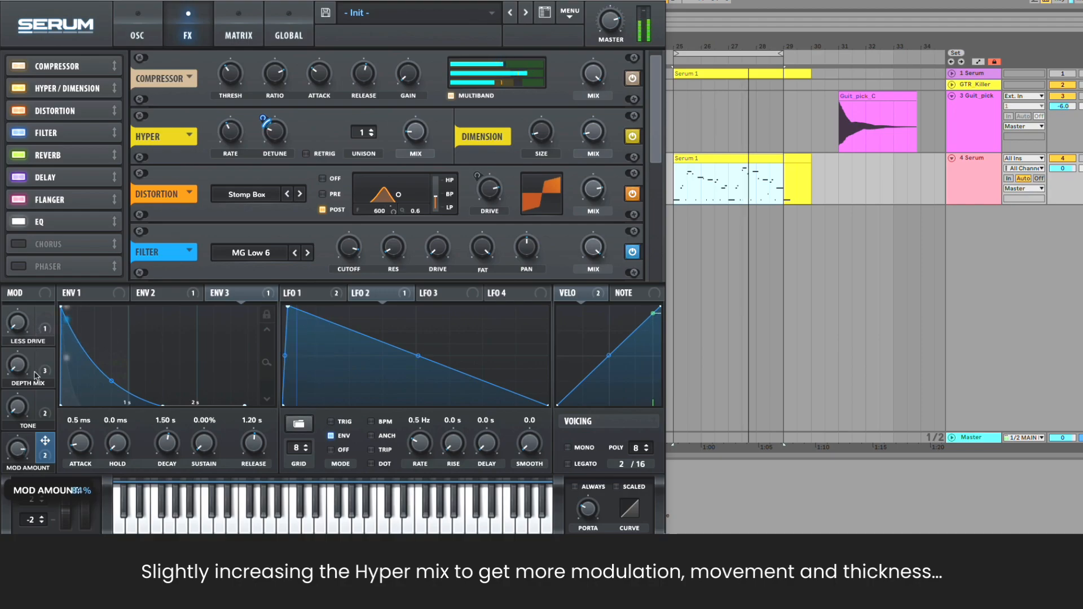
{"action": "left_click_drag", "start_coordinate": [23, 407], "coordinate": [93, 513]}
Step: Set the EQ low band frequency to about 103 Hz and the DEPTH MIX macro to about 23%
{"action": "left_click_drag", "start_coordinate": [655, 135], "coordinate": [649, 250]}
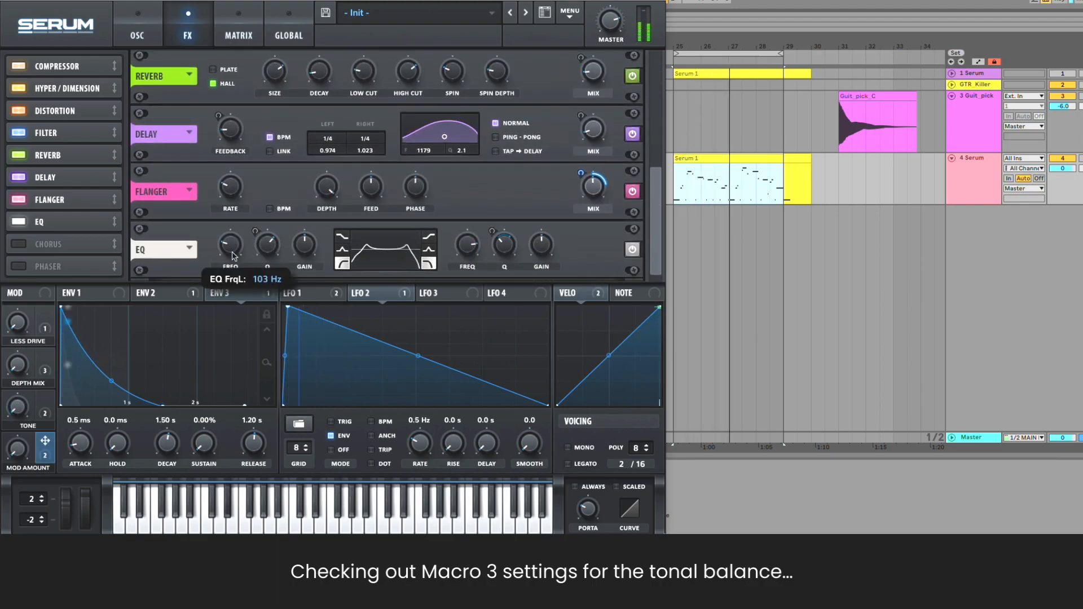
{"action": "left_click_drag", "start_coordinate": [22, 363], "coordinate": [27, 304]}
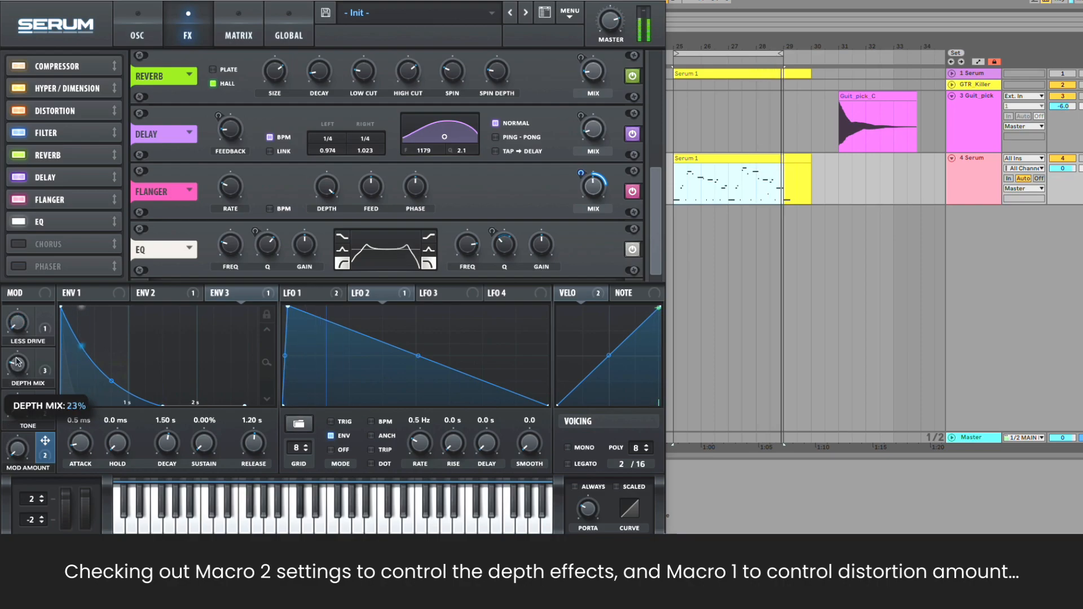
Step: Set OSC A to 2 unison voices and adjust its detune amount slightly
{"action": "left_click", "coordinate": [136, 31]}
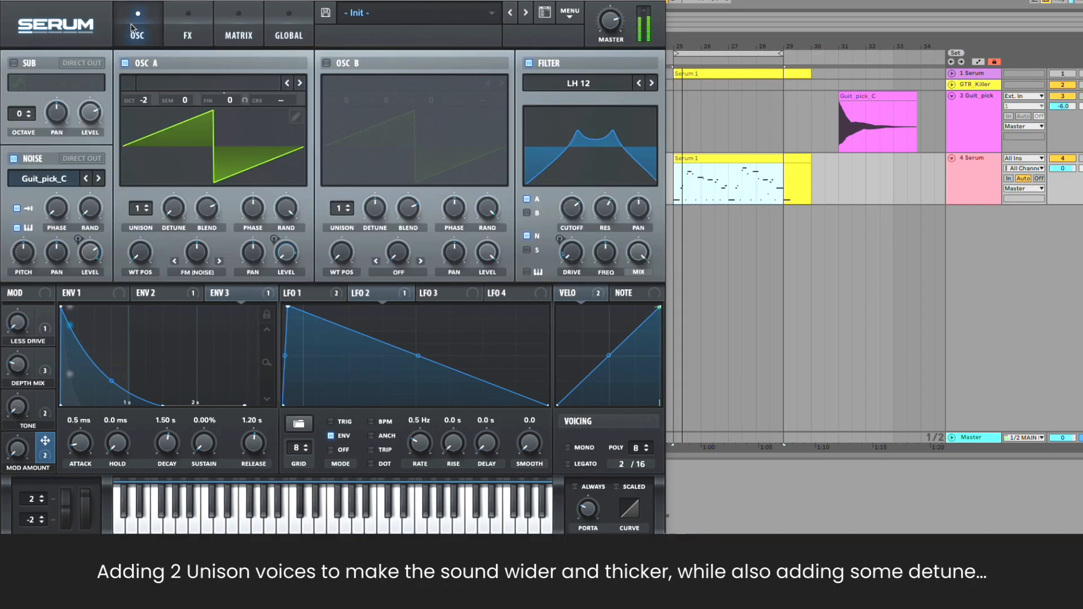
{"action": "left_click", "coordinate": [146, 206]}
{"action": "left_click_drag", "start_coordinate": [169, 209], "coordinate": [169, 199]}
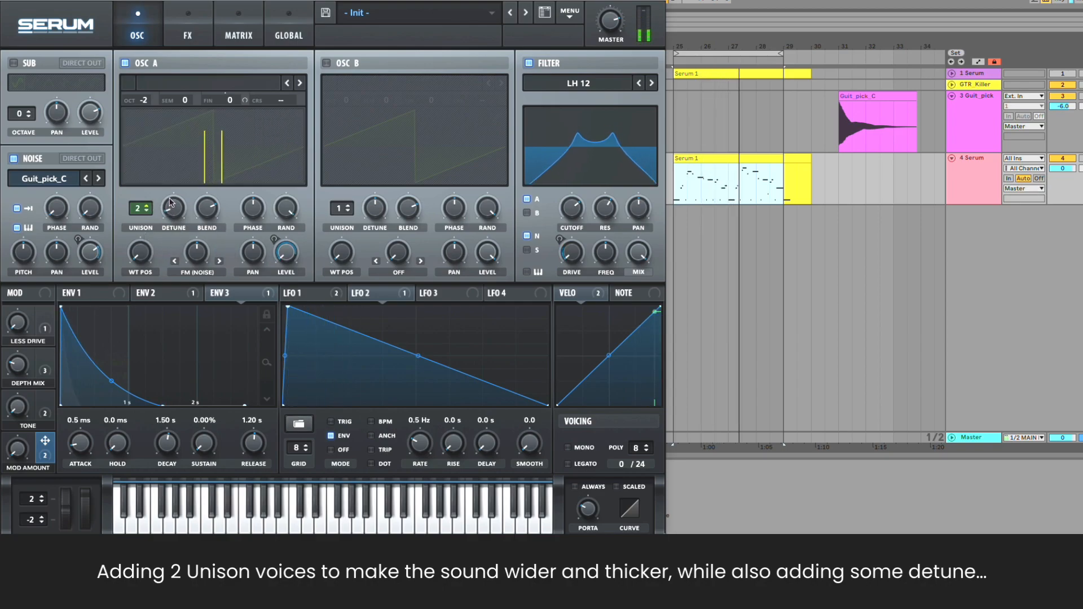
Step: Reduce the unison width of OSC A to about 59 in the global settings and return to the oscillator view
{"action": "left_click", "coordinate": [289, 35]}
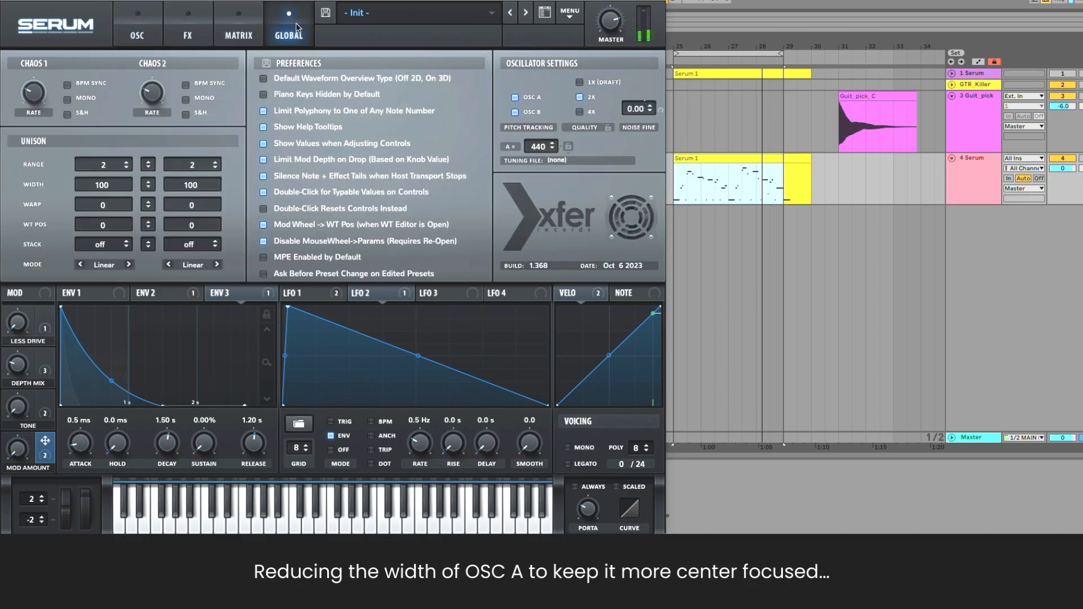
{"action": "left_click_drag", "start_coordinate": [103, 185], "coordinate": [104, 261]}
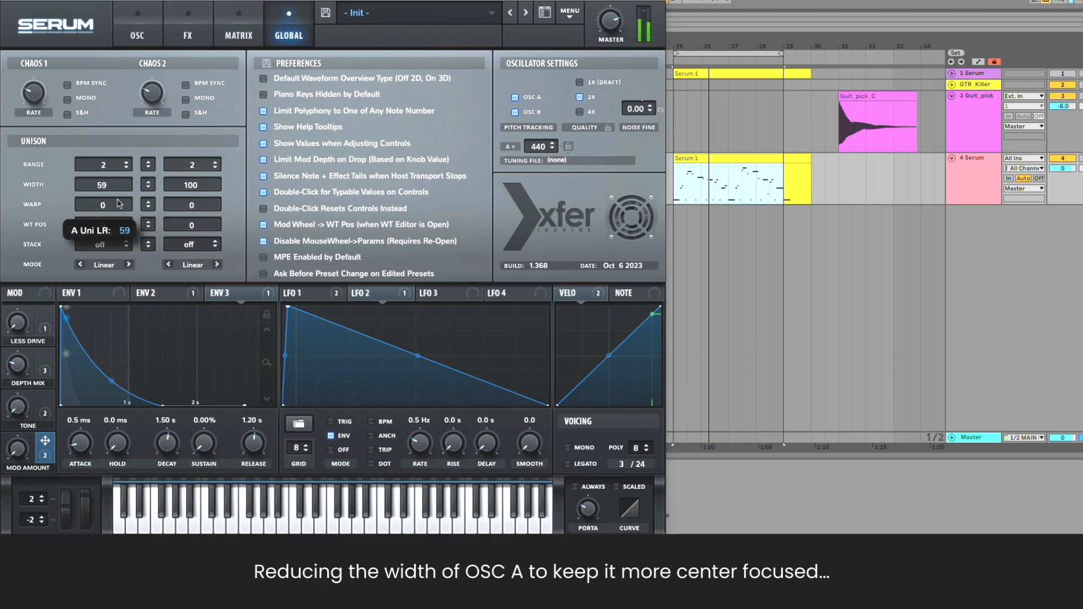
{"action": "left_click", "coordinate": [137, 35]}
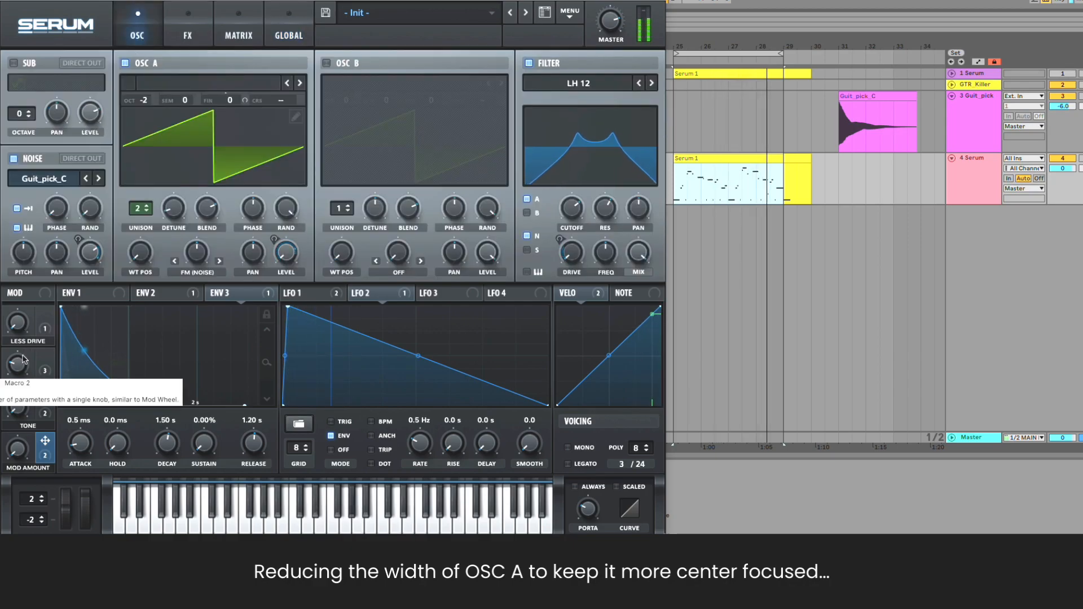
Step: Try out the DEPTH MIX, MOD AMOUNT, TONE and LESS DRIVE macros during playback
{"action": "left_click_drag", "start_coordinate": [18, 396], "coordinate": [17, 291]}
{"action": "left_click_drag", "start_coordinate": [17, 449], "coordinate": [18, 332]}
{"action": "left_click_drag", "start_coordinate": [17, 411], "coordinate": [17, 488]}
{"action": "left_click_drag", "start_coordinate": [18, 328], "coordinate": [20, 375]}
Step: Switch to the GTR_Killer patch on the 1 Serum track and try its DRIVE, DEPTH MIX, AMP REL TIME and MORE MOD macros during playback
{"action": "left_click", "coordinate": [799, 159]}
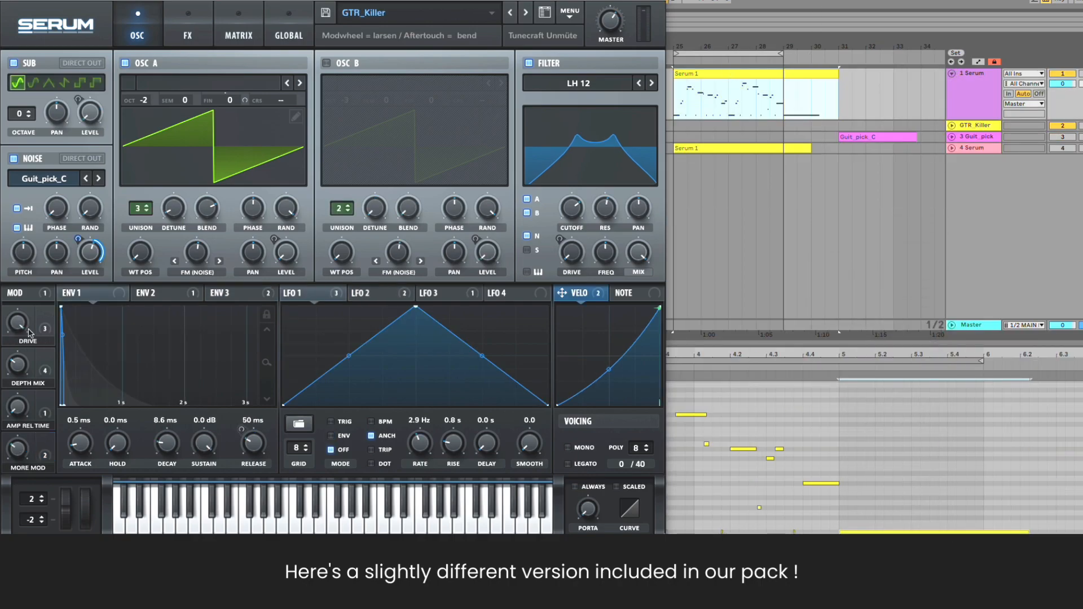
{"action": "left_click_drag", "start_coordinate": [25, 330], "coordinate": [21, 354]}
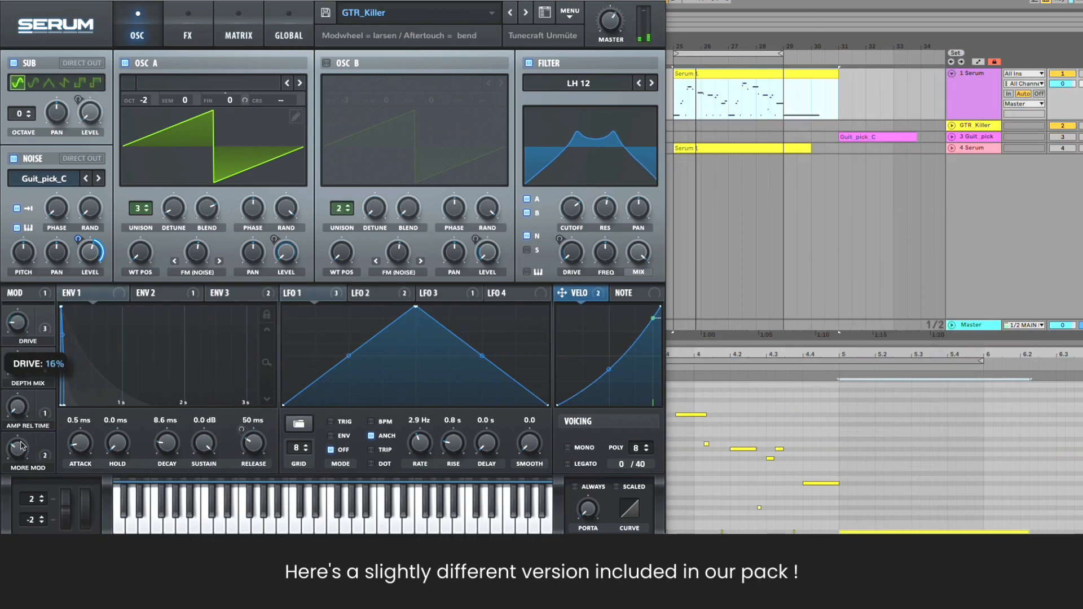
{"action": "left_click_drag", "start_coordinate": [23, 456], "coordinate": [18, 424]}
{"action": "left_click_drag", "start_coordinate": [19, 370], "coordinate": [27, 328]}
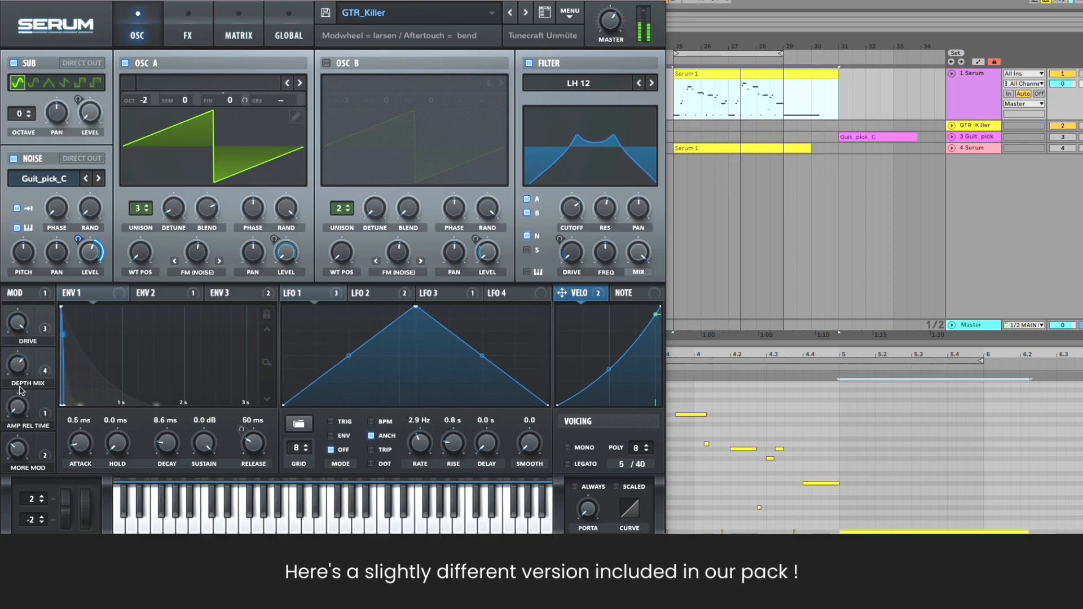
{"action": "left_click_drag", "start_coordinate": [17, 417], "coordinate": [17, 395]}
{"action": "left_click_drag", "start_coordinate": [22, 442], "coordinate": [22, 412]}
{"action": "mouse_move", "coordinate": [24, 471]}
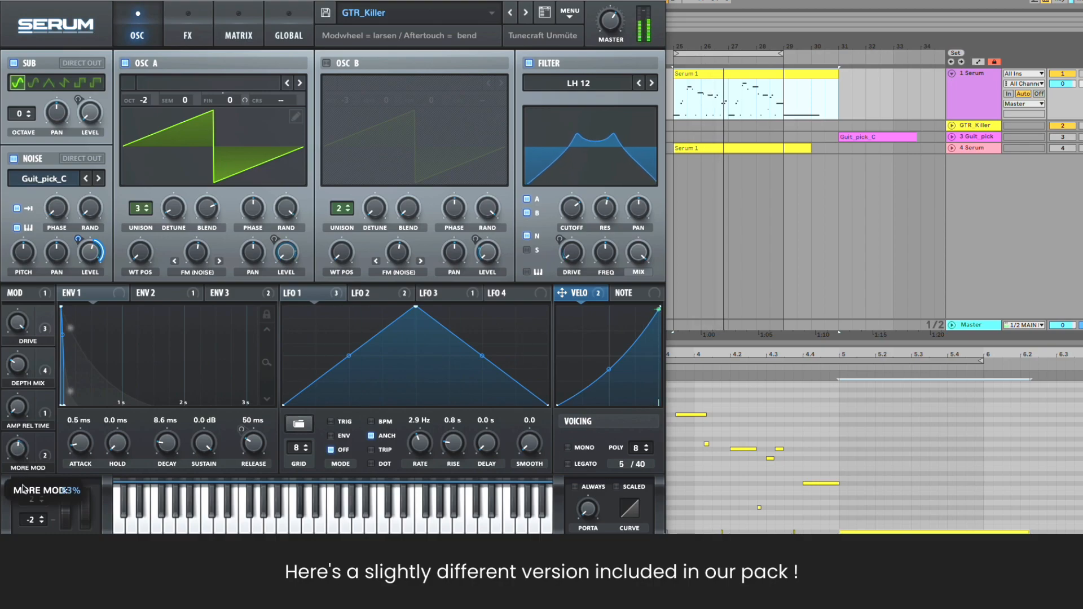
Step: Loop the whole Serum clip from bar 25 to 31 and sweep the mod wheel up and back down for Larsen feedback
{"action": "key", "text": "ctrl+l"}
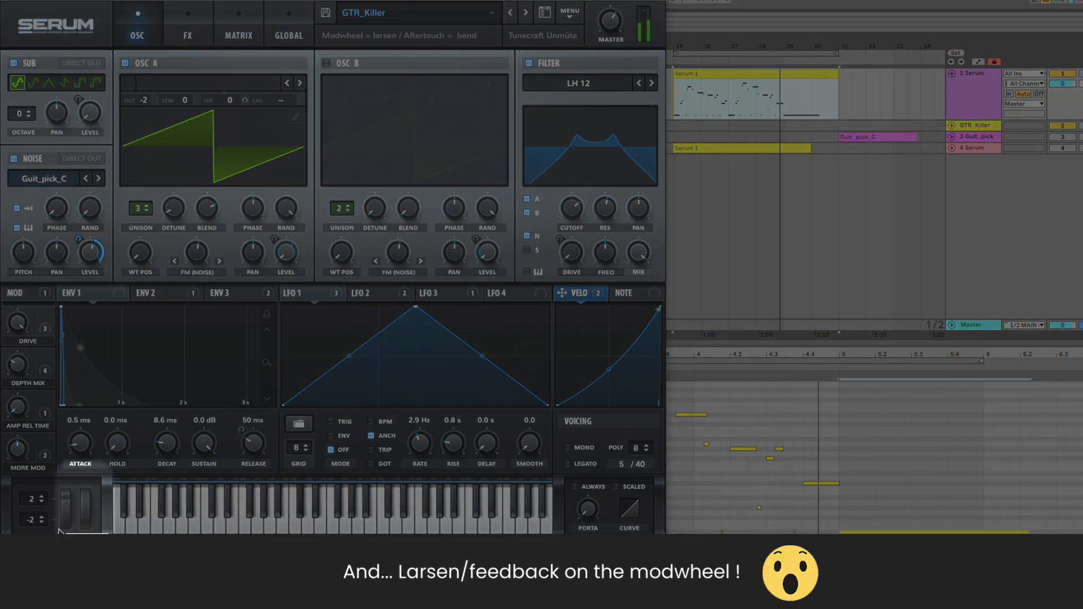
{"action": "mouse_move", "coordinate": [88, 507]}
{"action": "left_click_drag", "start_coordinate": [88, 507], "coordinate": [87, 464]}
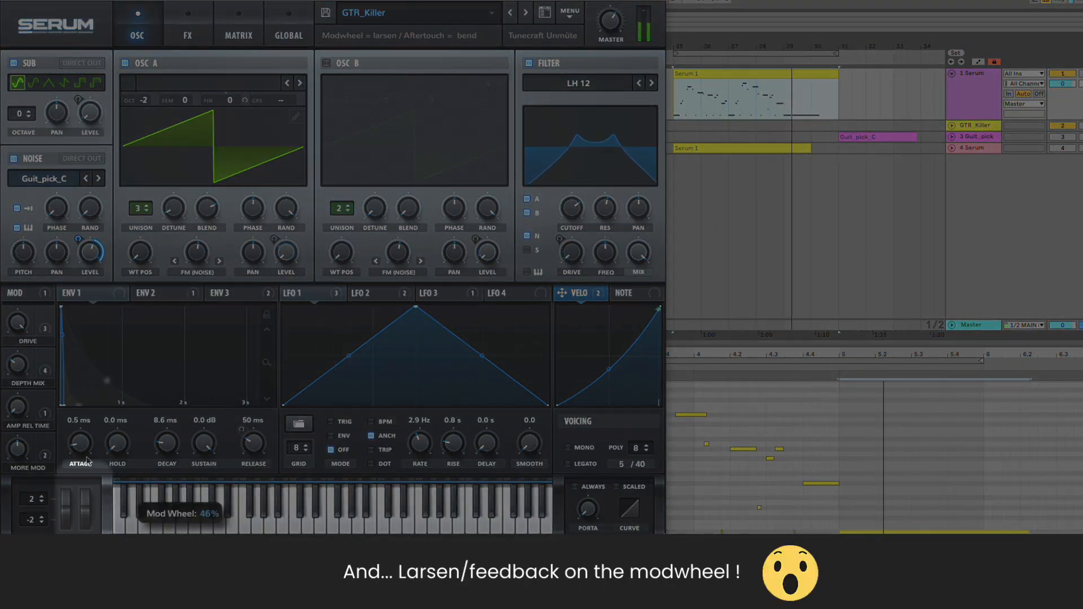
{"action": "left_click_drag", "start_coordinate": [88, 423], "coordinate": [102, 524]}
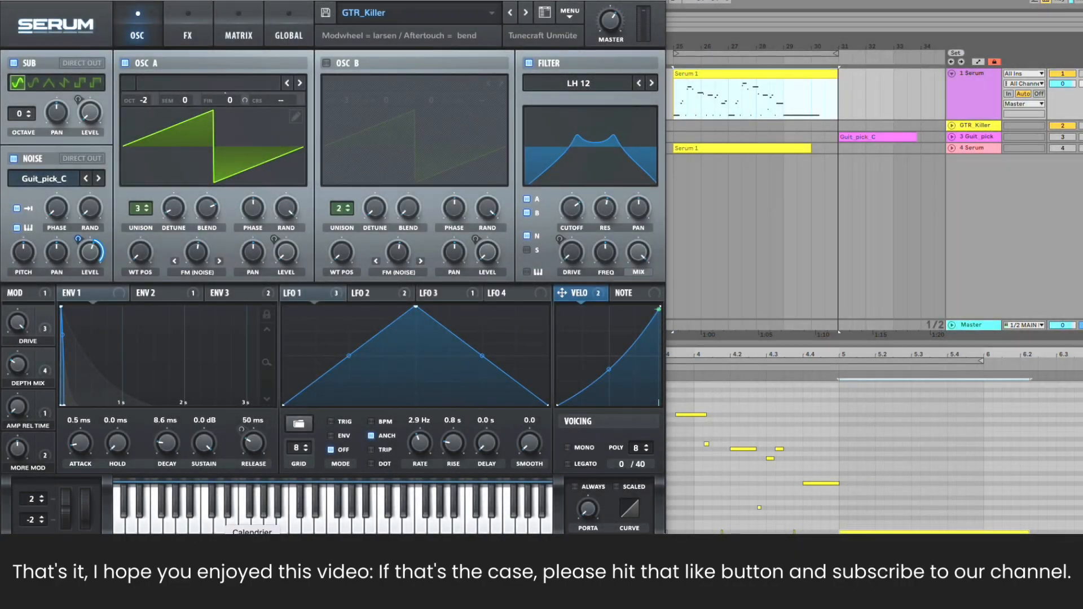